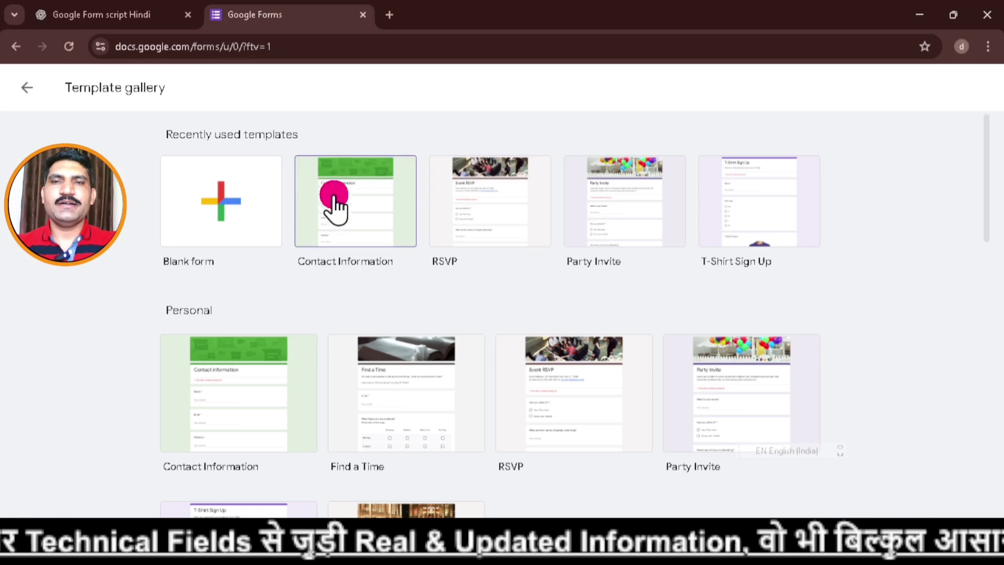
Create a form from the Contact Information template, check its Responses and Settings pages, then go back to Questions.
left_click(374, 181)
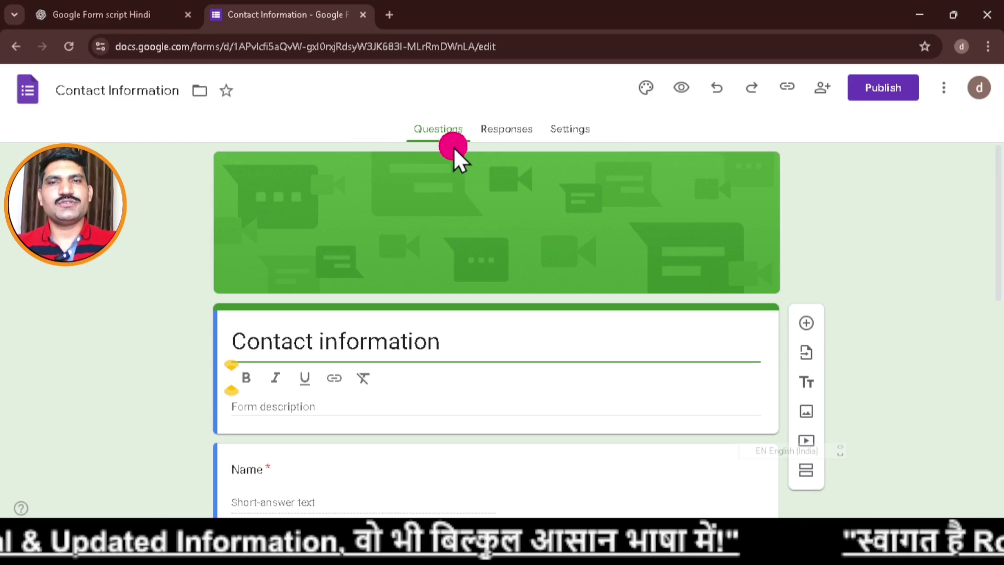
left_click(501, 140)
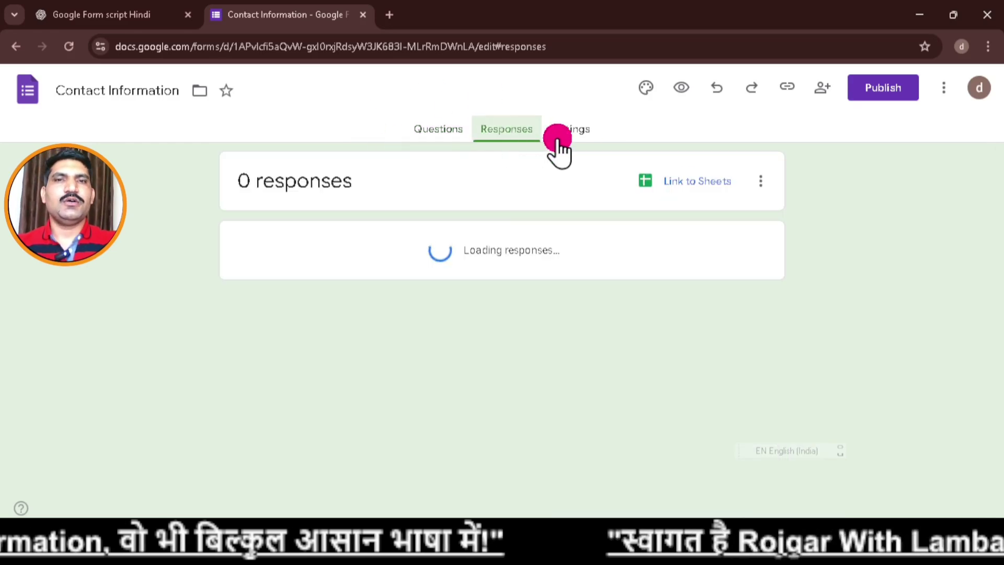
left_click(570, 135)
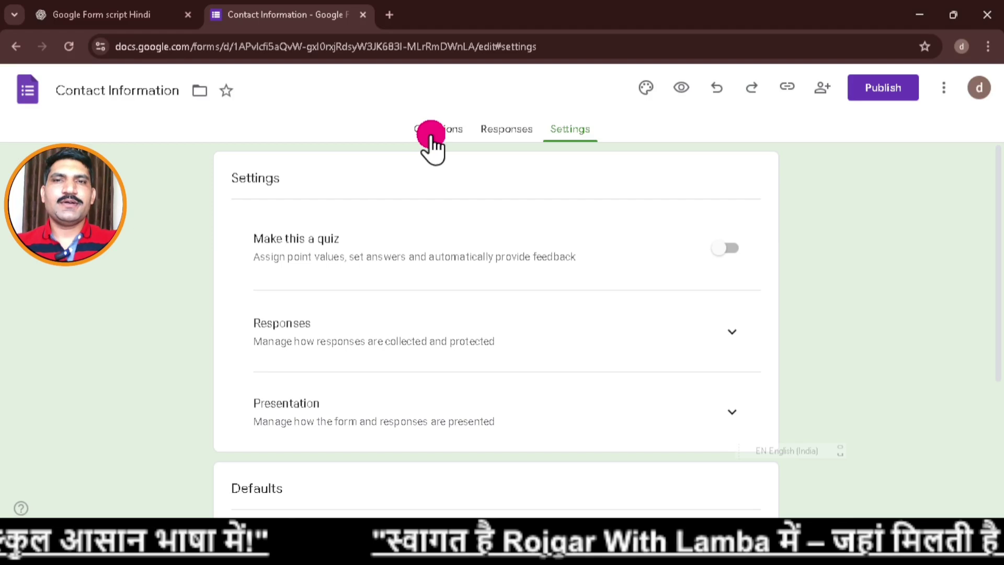
left_click(431, 135)
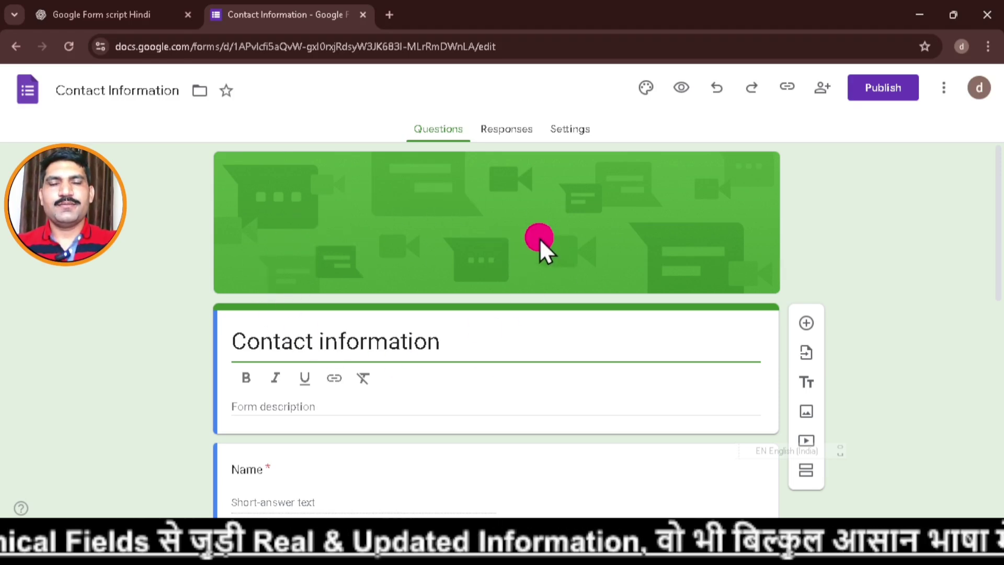
scroll(539, 238, "down", 3)
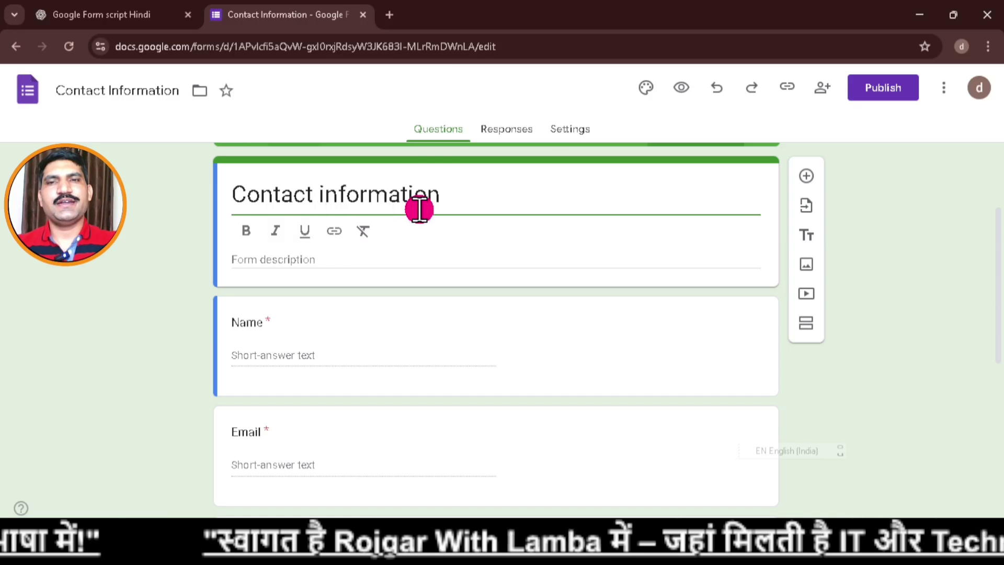
scroll(465, 232, "down", 1)
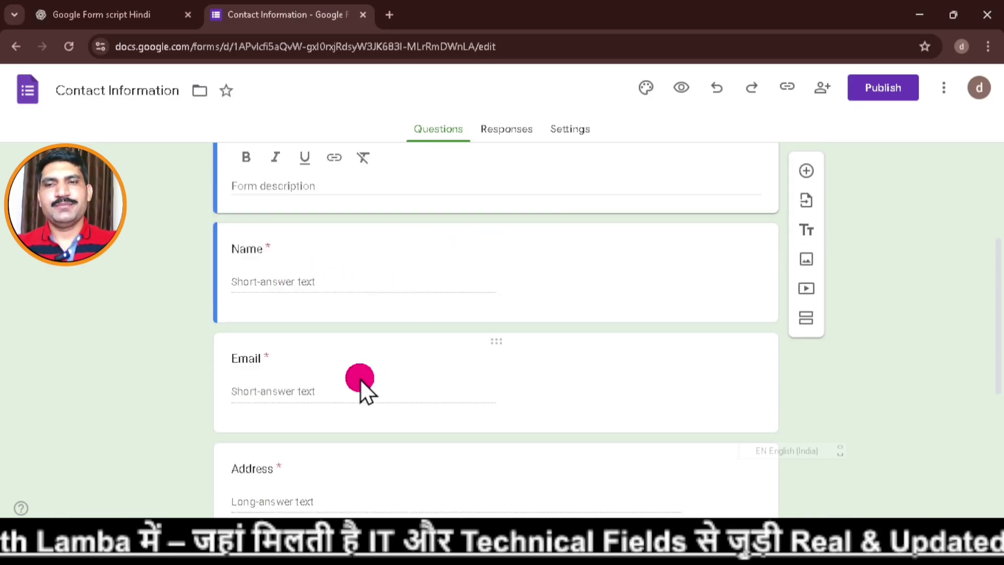
scroll(423, 371, "down", 1)
scroll(460, 366, "down", 2)
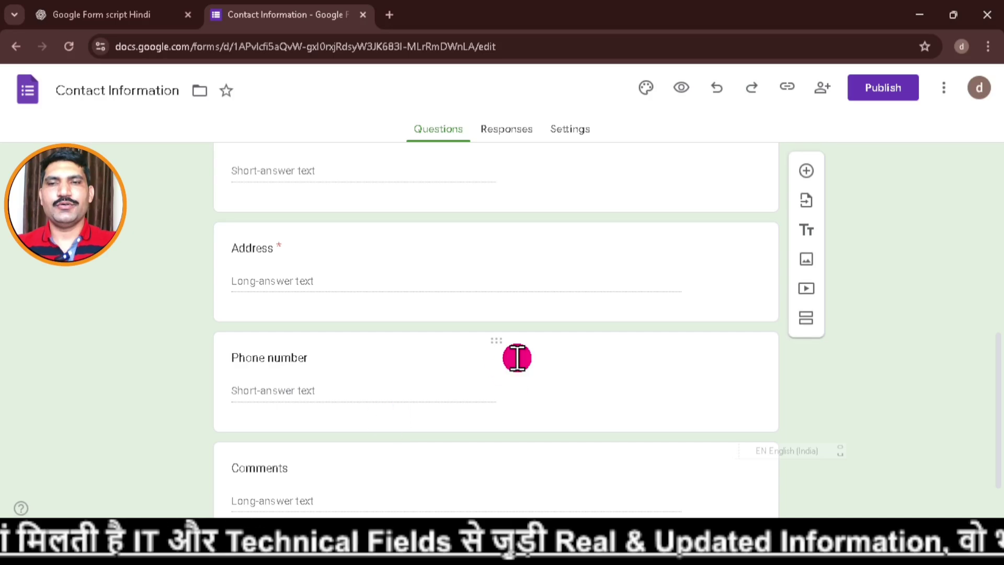
scroll(510, 364, "down", 1)
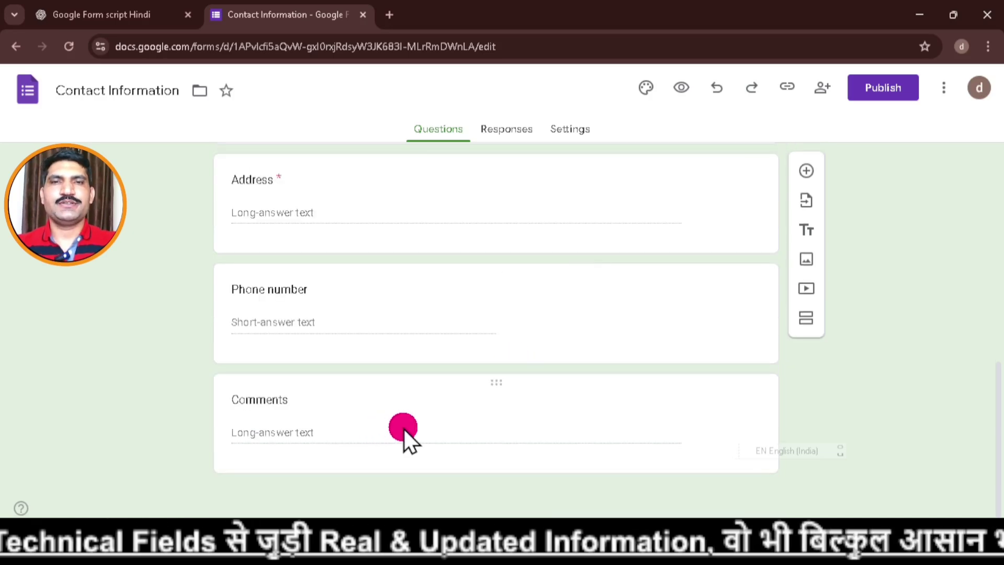
scroll(403, 434, "up", 7)
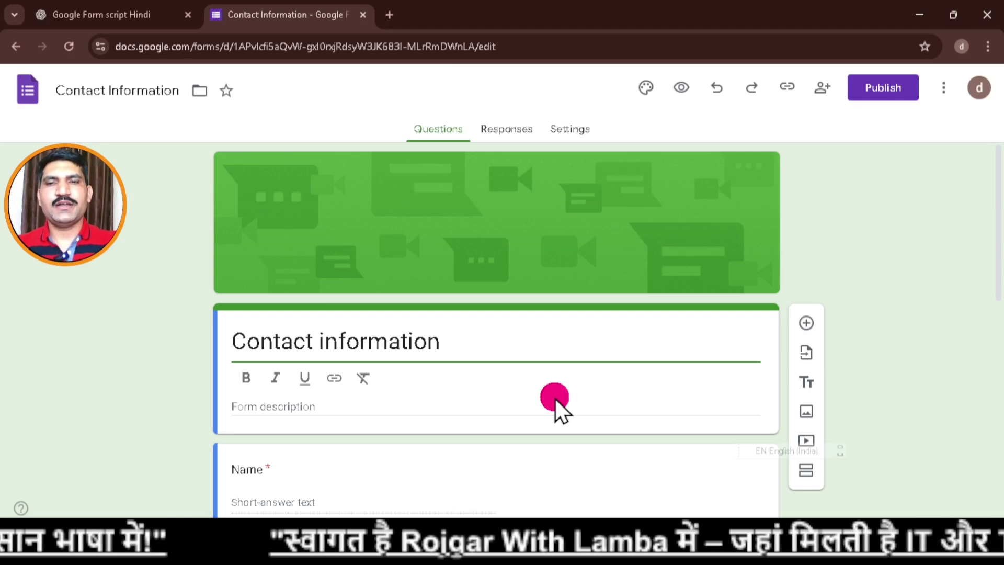
scroll(555, 400, "down", 3)
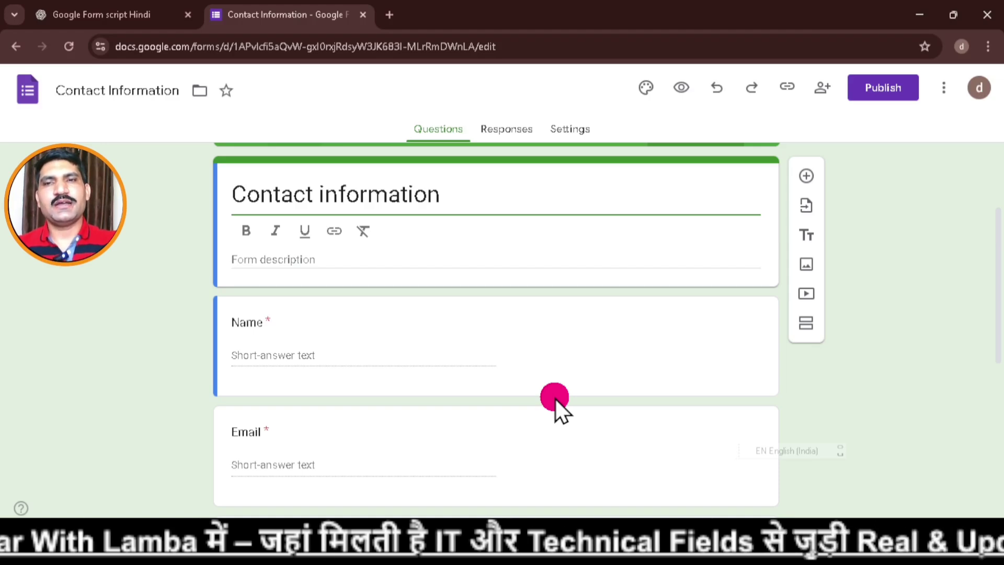
scroll(555, 398, "up", 2)
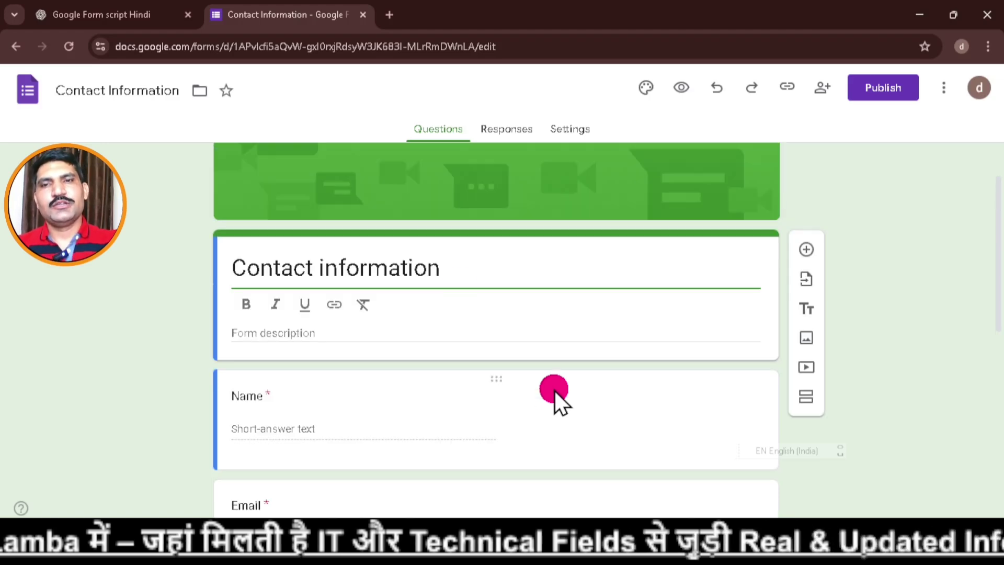
Retitle the form 'student data' and give it the description 'data'.
double_click(388, 269)
triple_click(290, 271)
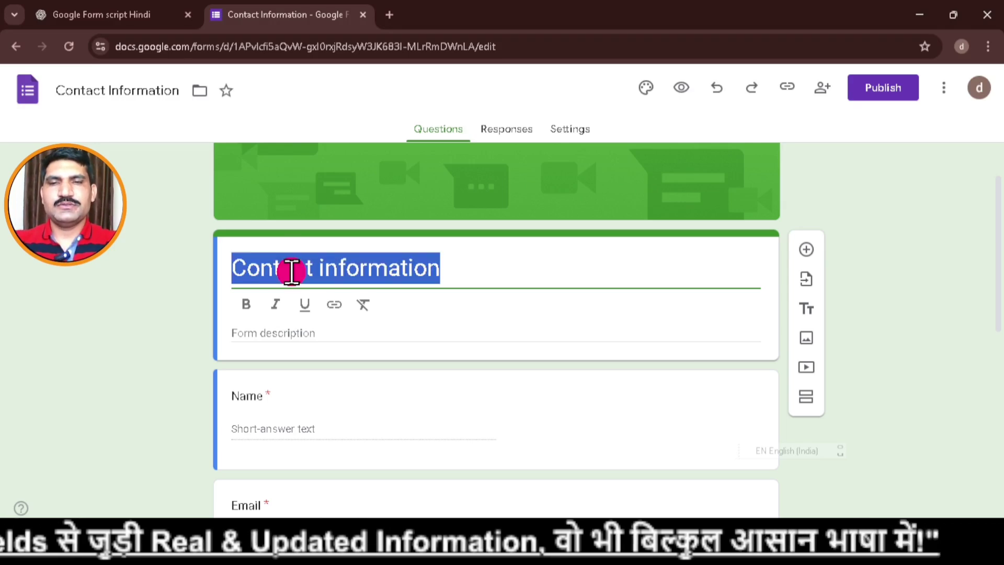
type("st")
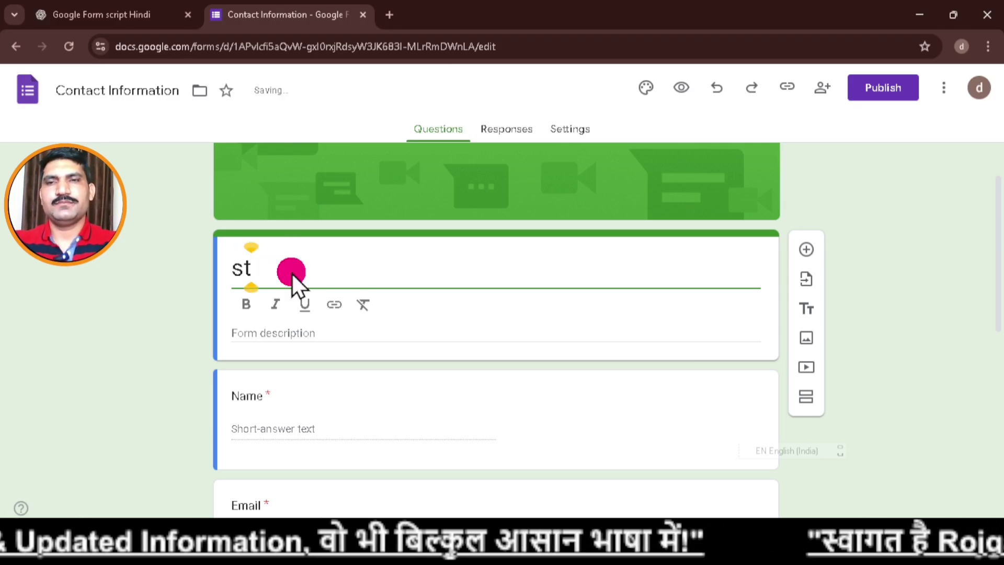
type("u")
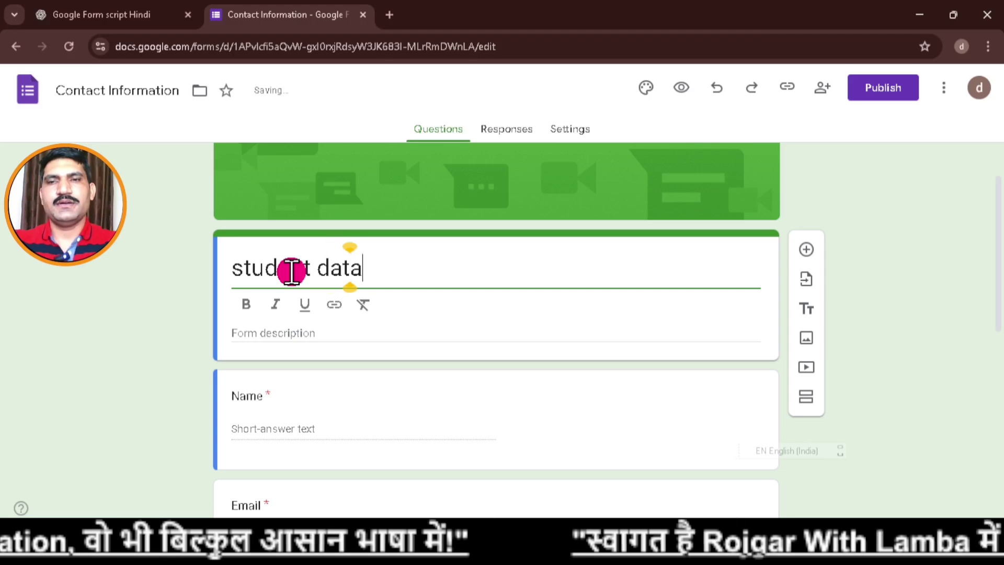
type("dent data")
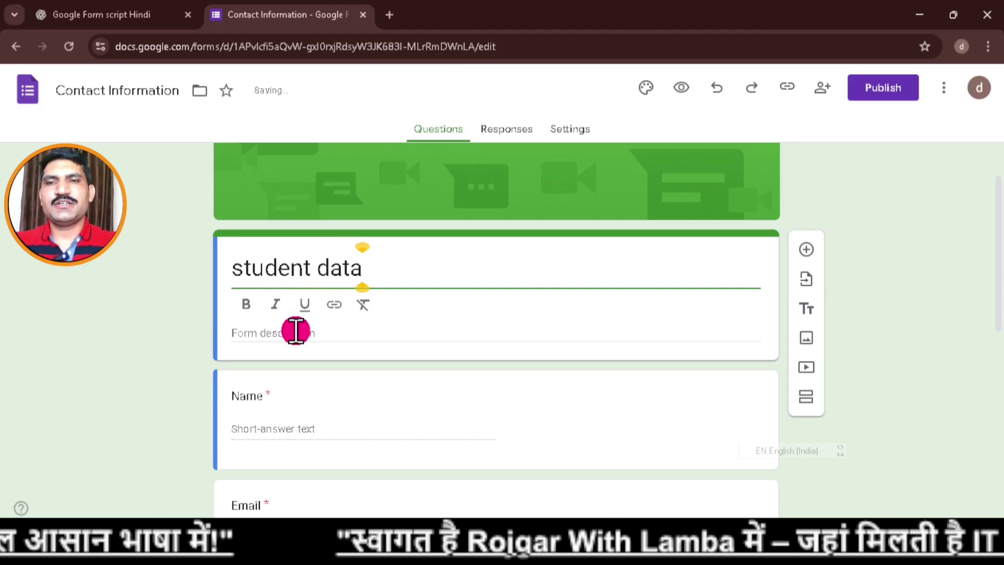
left_click(293, 331)
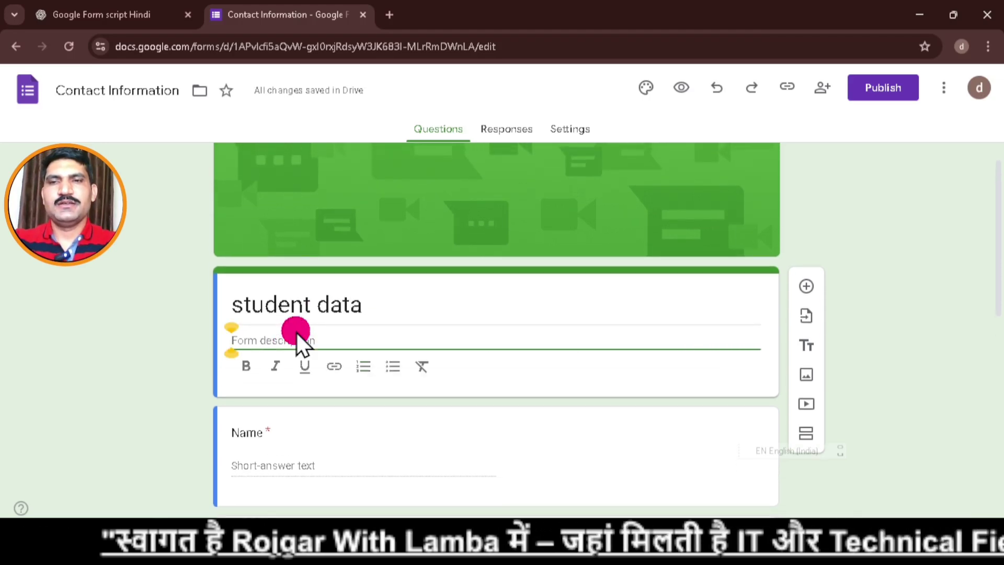
type("data")
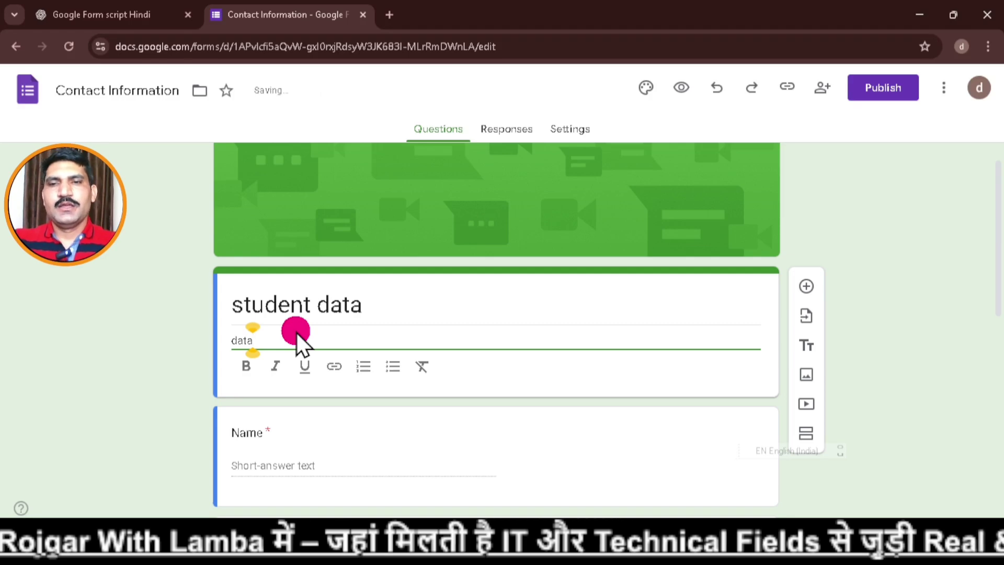
Format the 'student data' title as bold and italic.
triple_click(340, 307)
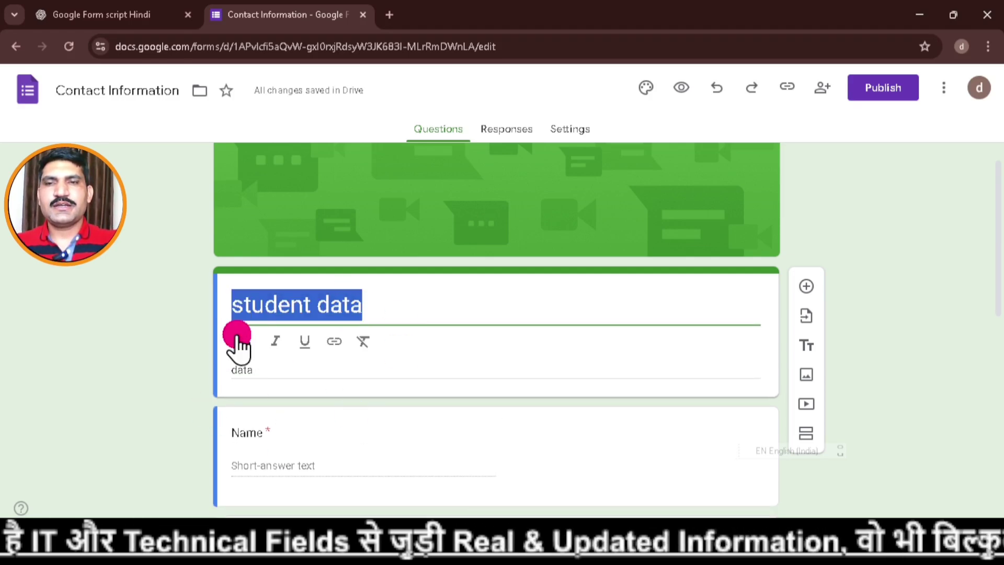
left_click(238, 341)
left_click(275, 341)
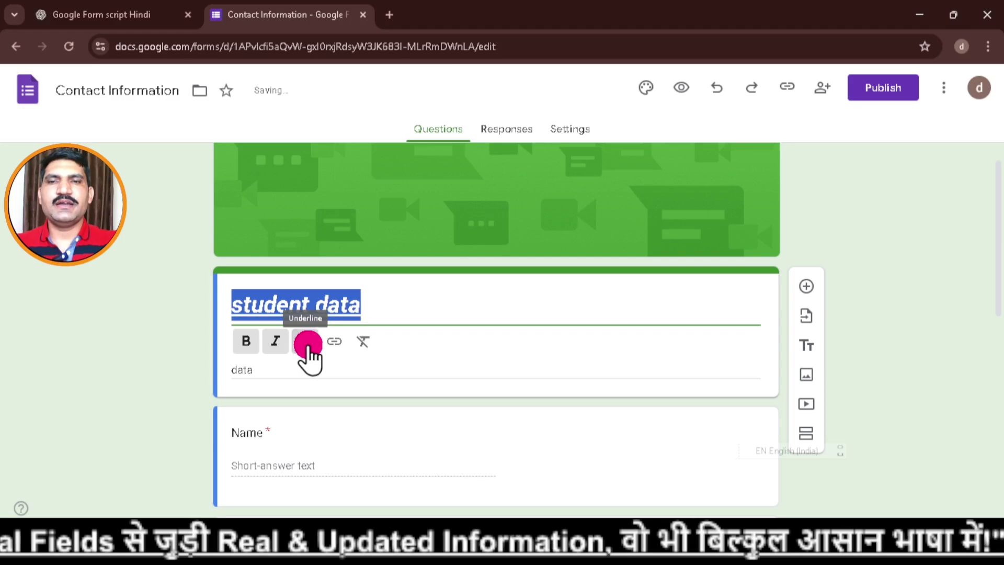
scroll(453, 339, "down", 3)
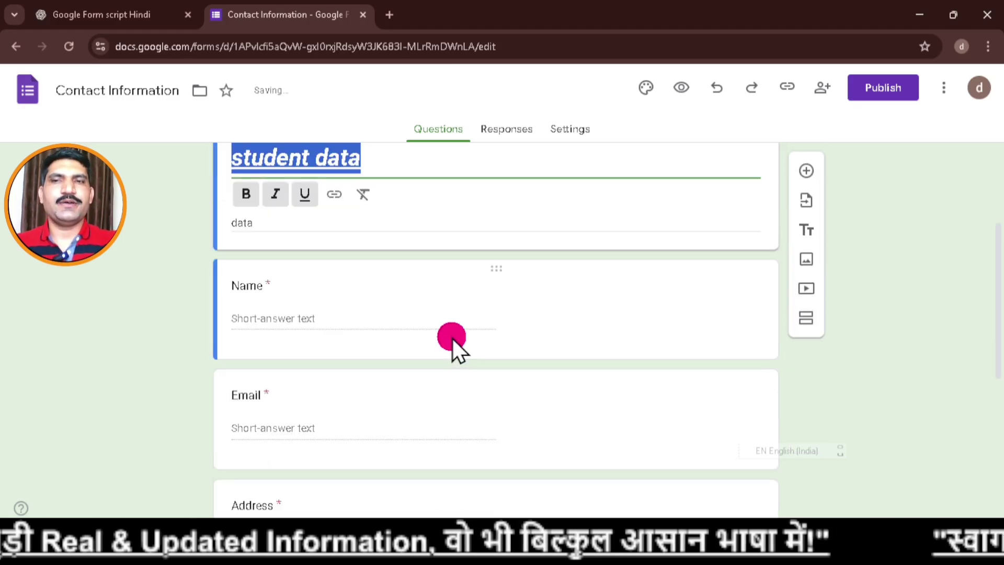
left_click(309, 322)
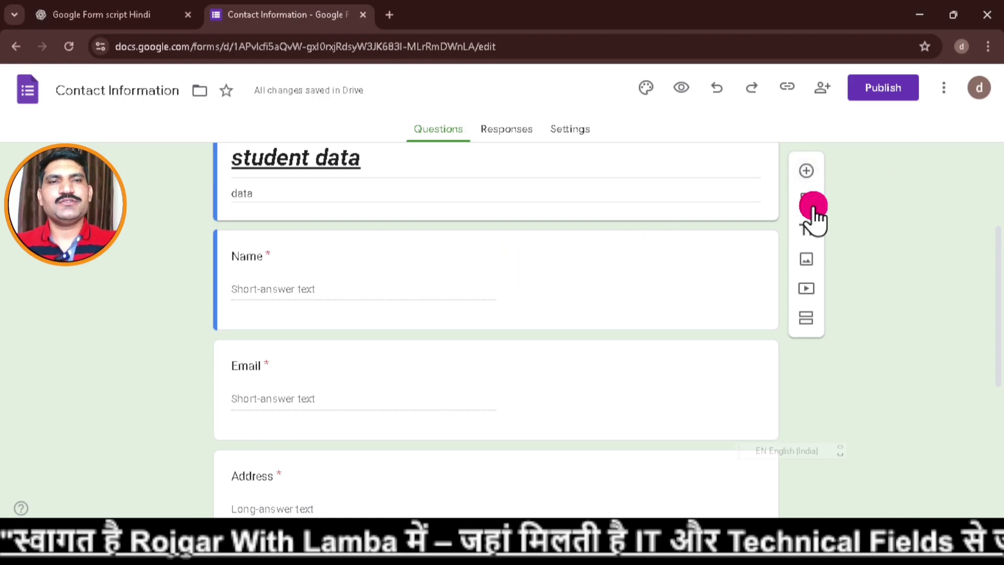
left_click(808, 176)
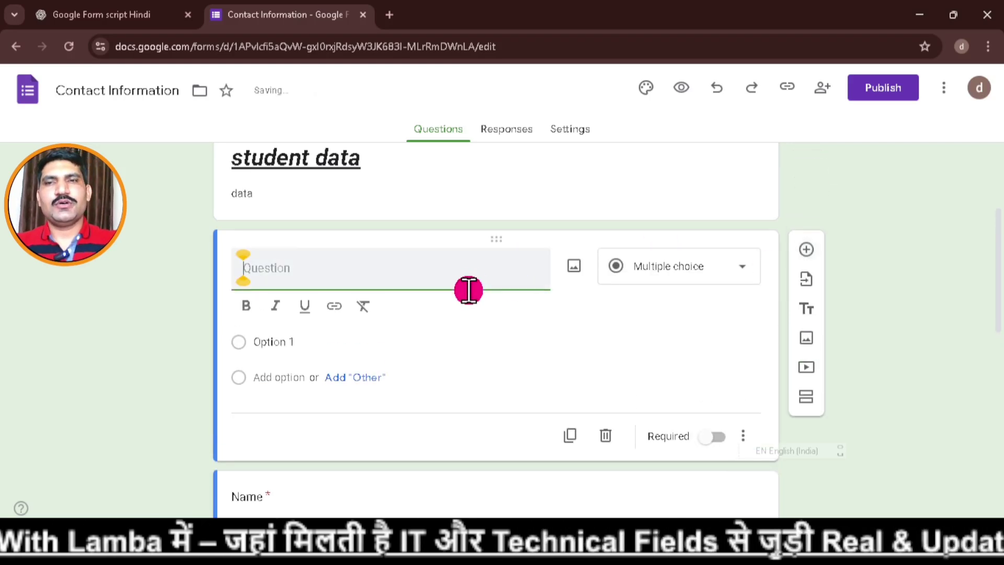
scroll(478, 296, "up", 2)
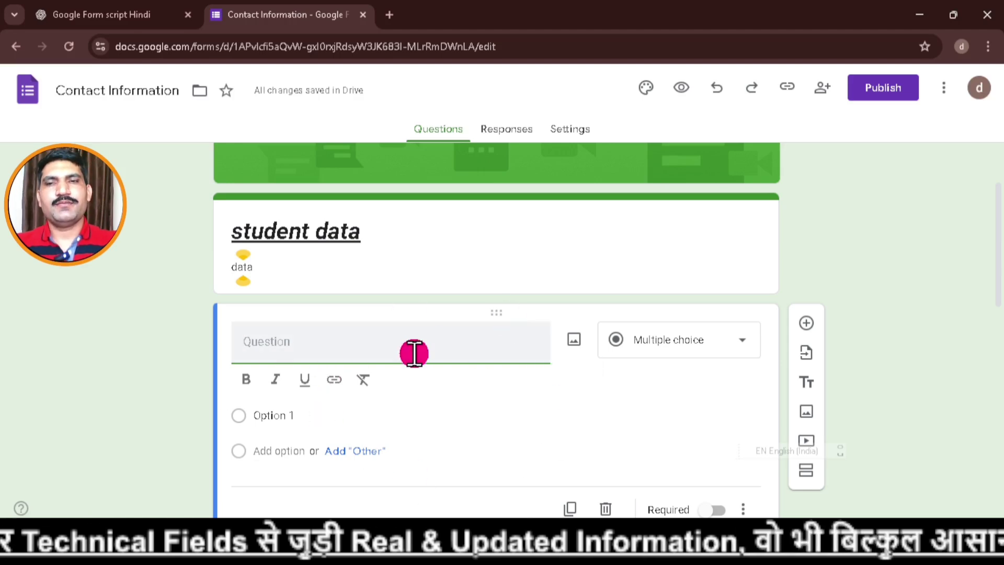
scroll(418, 359, "down", 1)
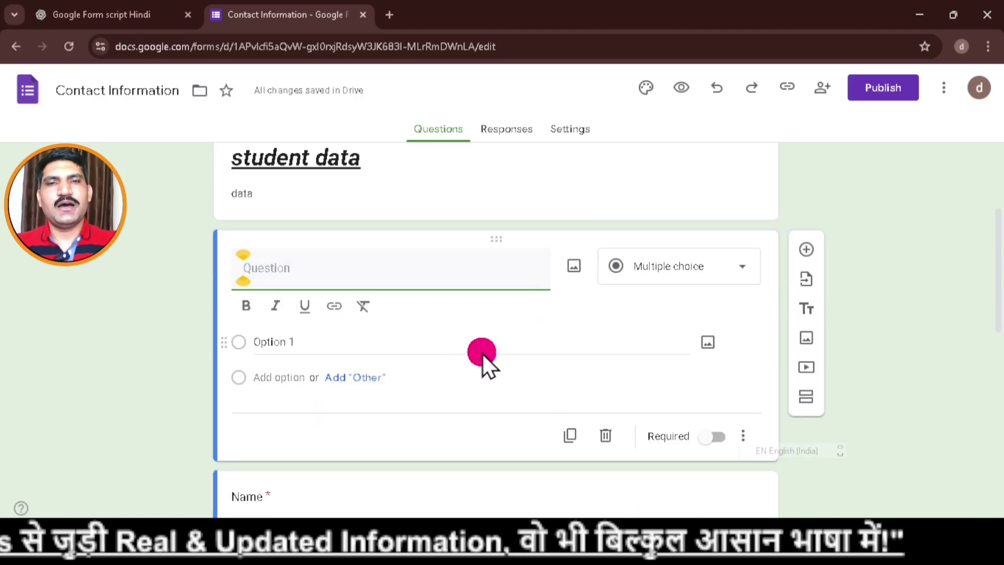
scroll(482, 354, "down", 2)
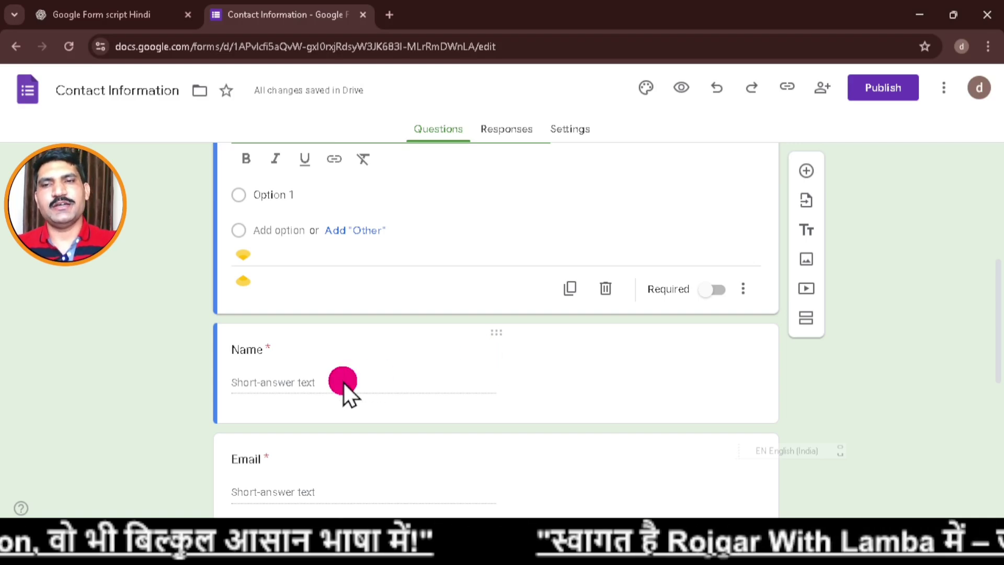
left_click(605, 293)
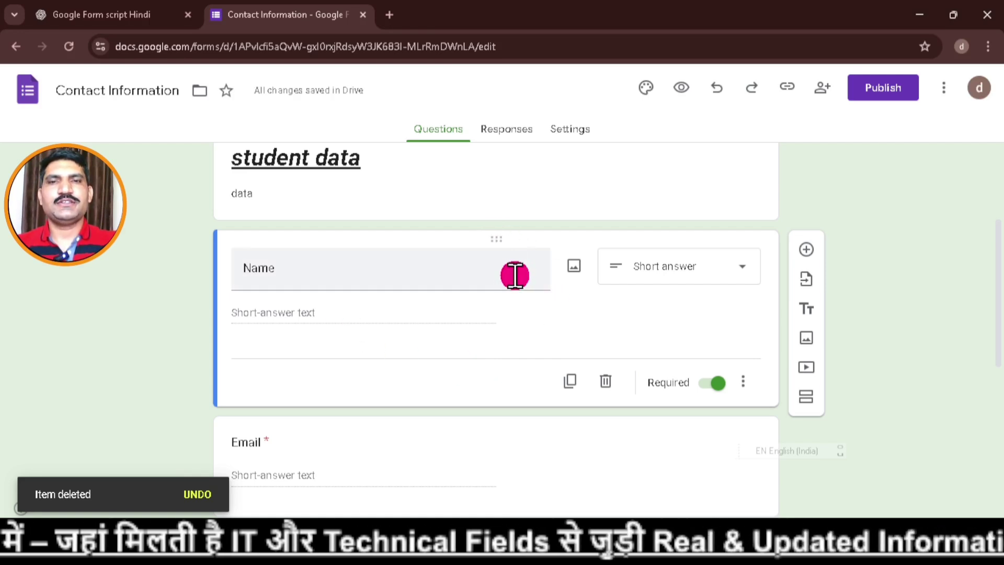
Rename the Name question to 'first Name', keeping it a short-answer question.
left_click(352, 278)
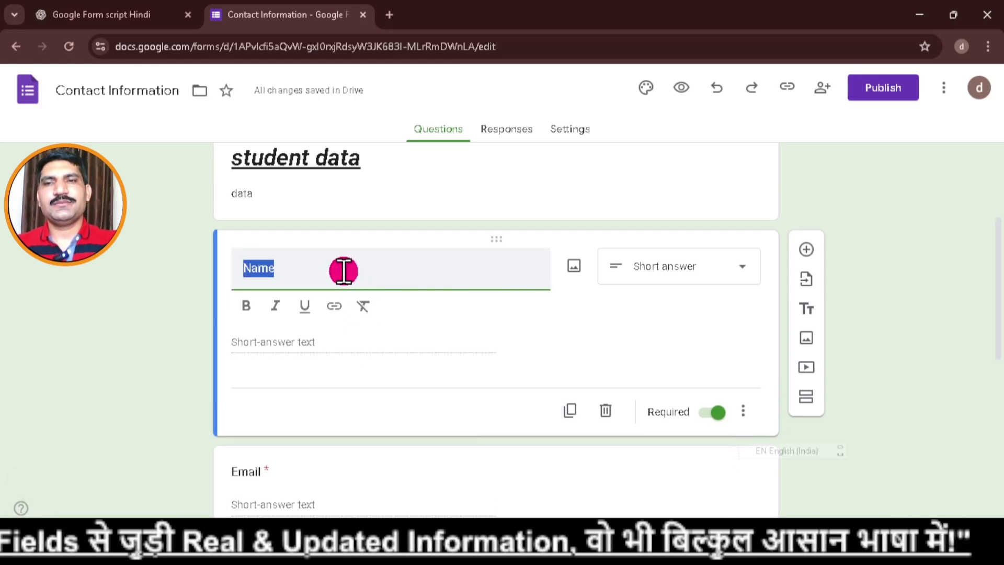
left_click(242, 270)
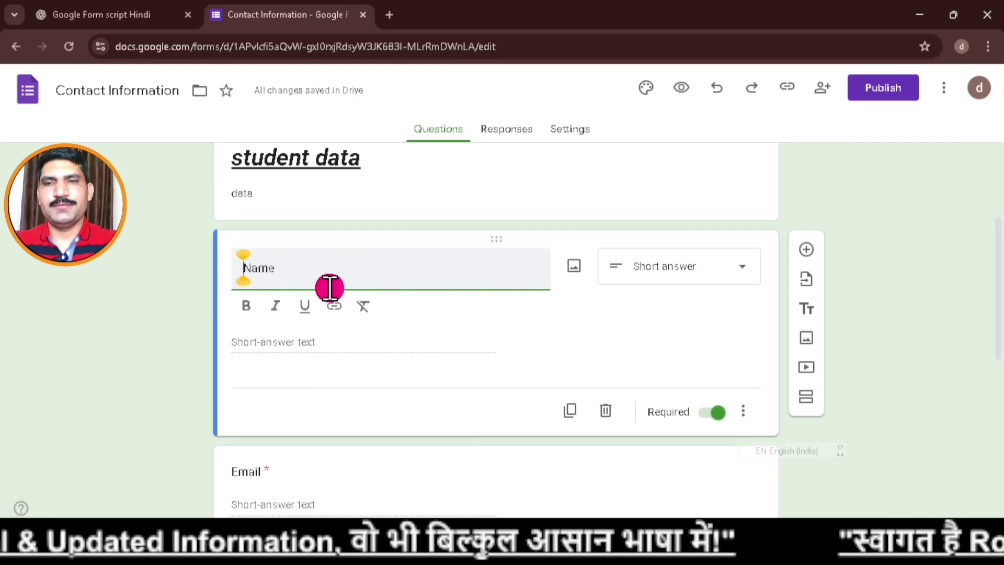
type("first")
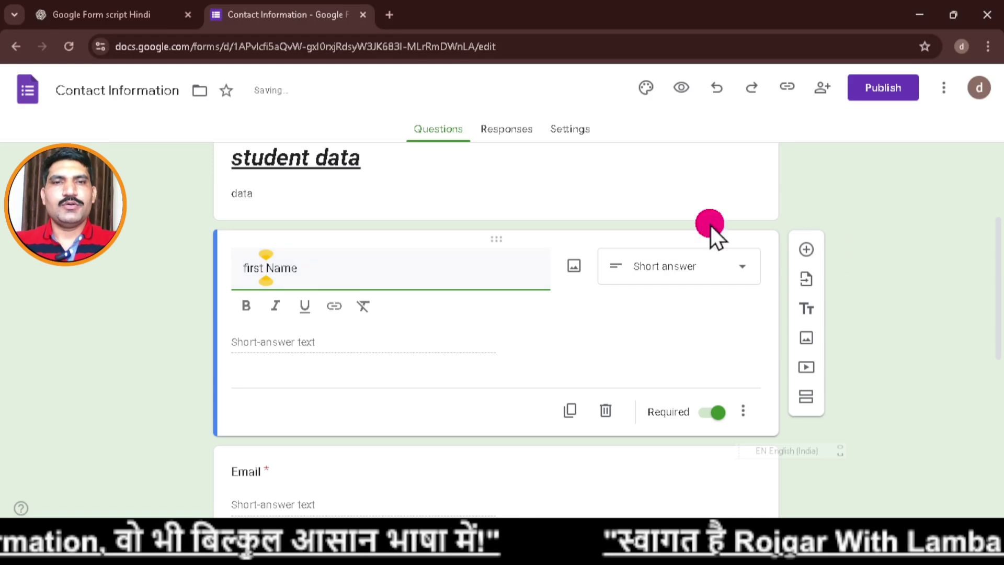
left_click(708, 274)
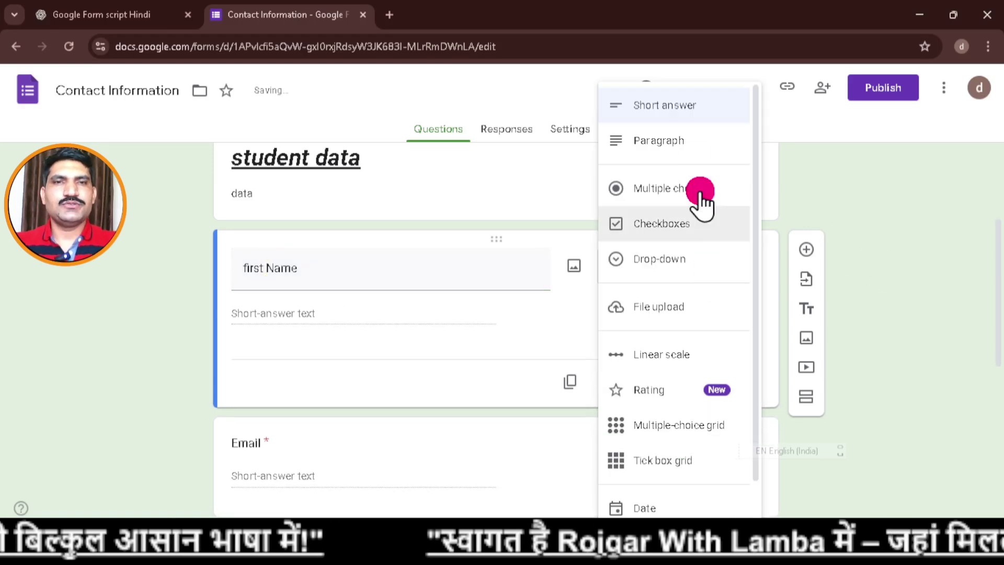
left_click(689, 111)
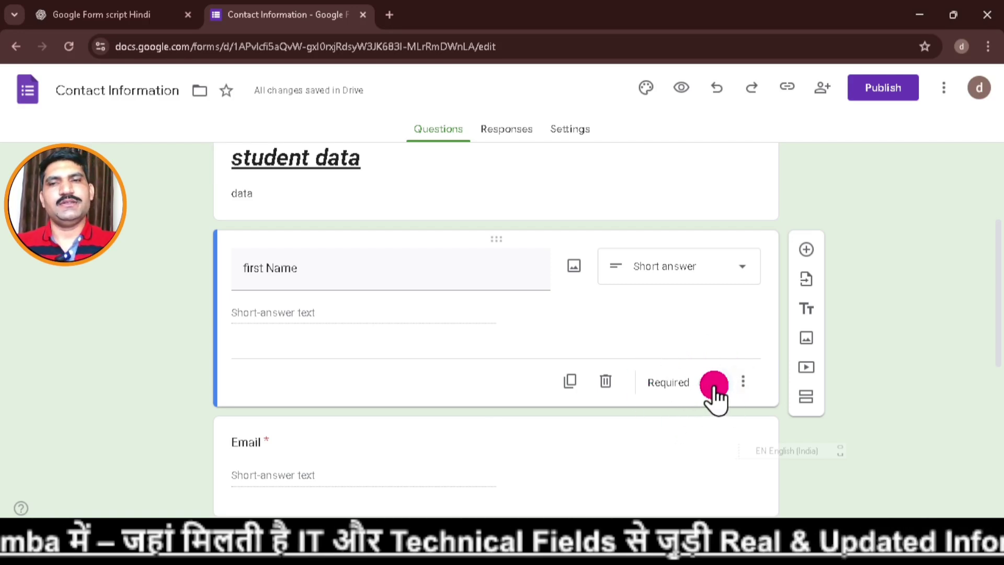
Add a non-required short-answer 'Last Name' question below first Name.
left_click(807, 253)
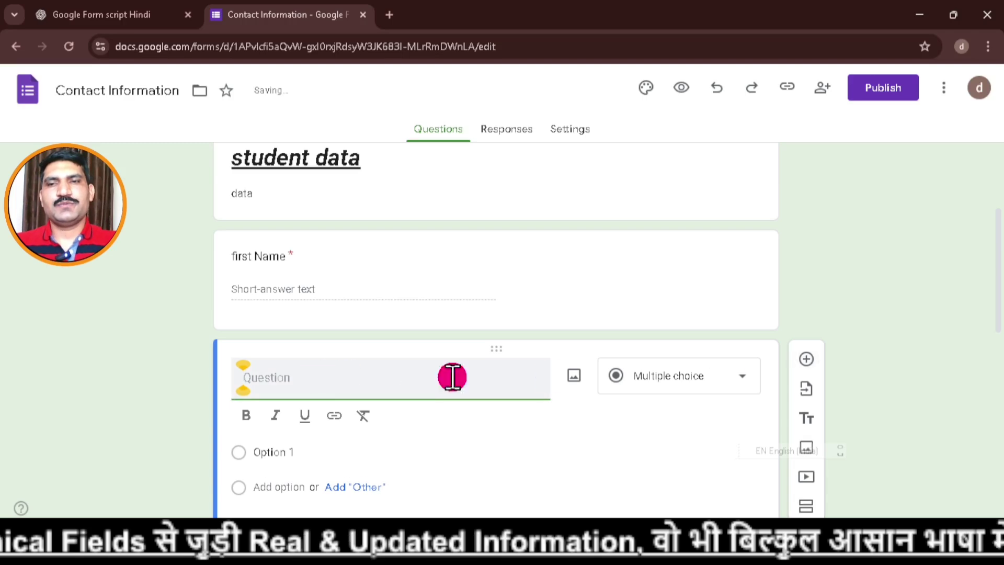
type("Last Name")
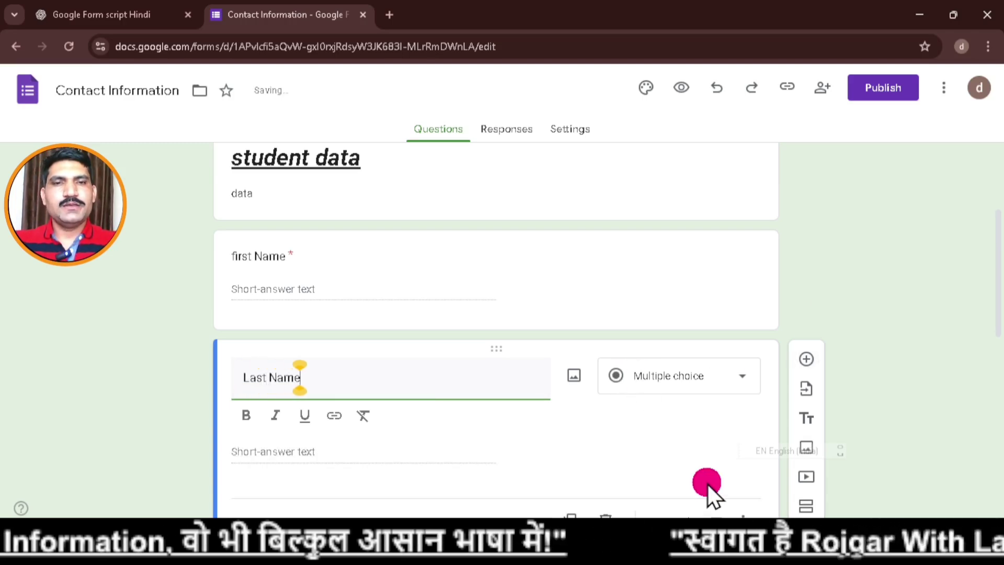
left_click(682, 381)
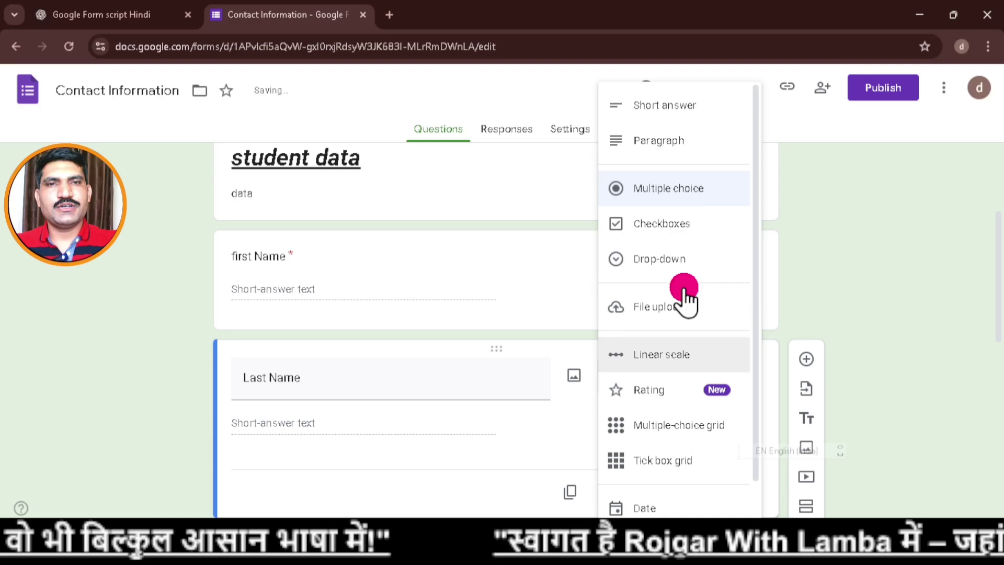
left_click(685, 111)
scroll(642, 437, "down", 1)
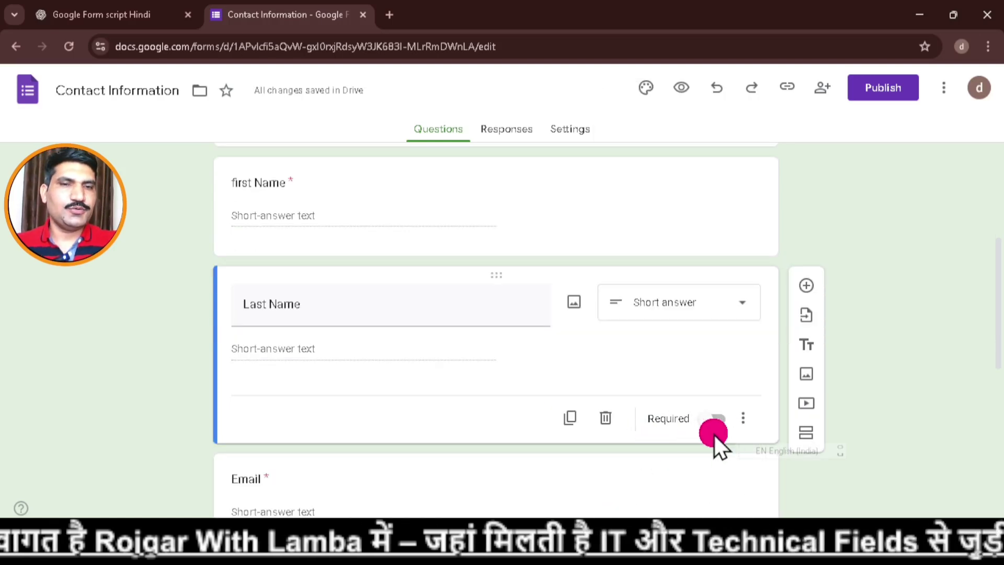
scroll(700, 421, "down", 1)
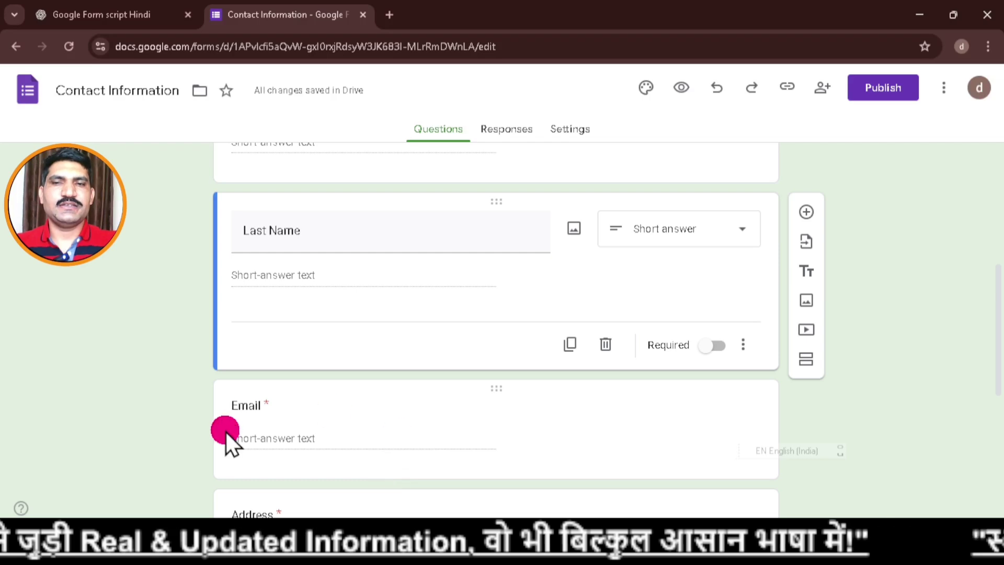
Delete the Email question.
left_click(497, 390)
scroll(597, 393, "down", 4)
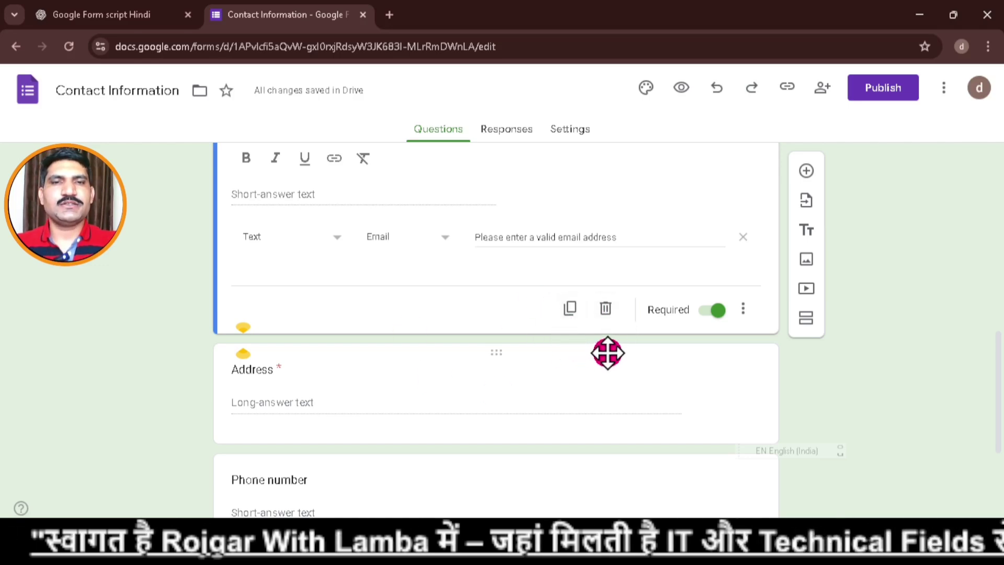
left_click(611, 313)
Make the Phone number question required.
scroll(510, 371, "up", 5)
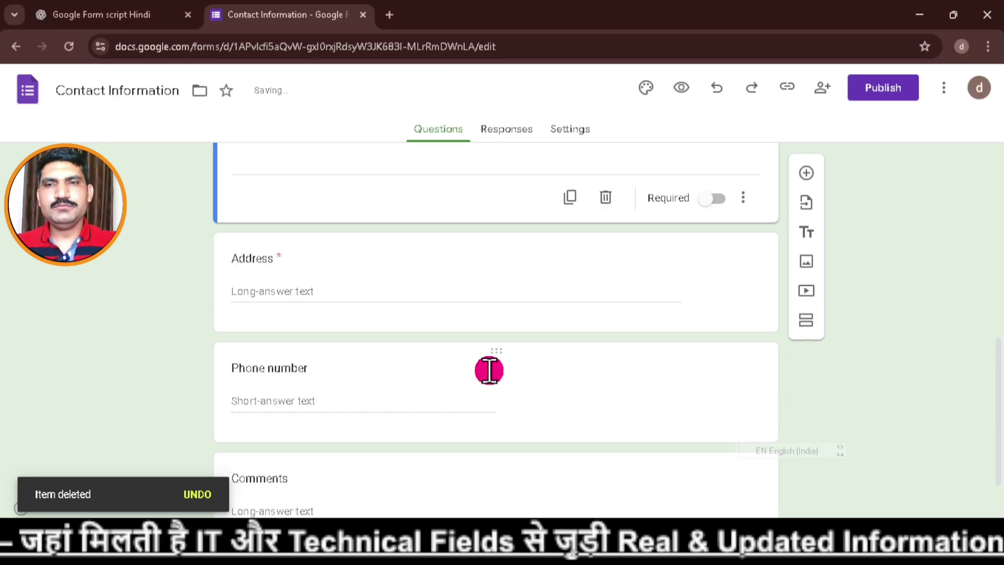
scroll(475, 272, "down", 2)
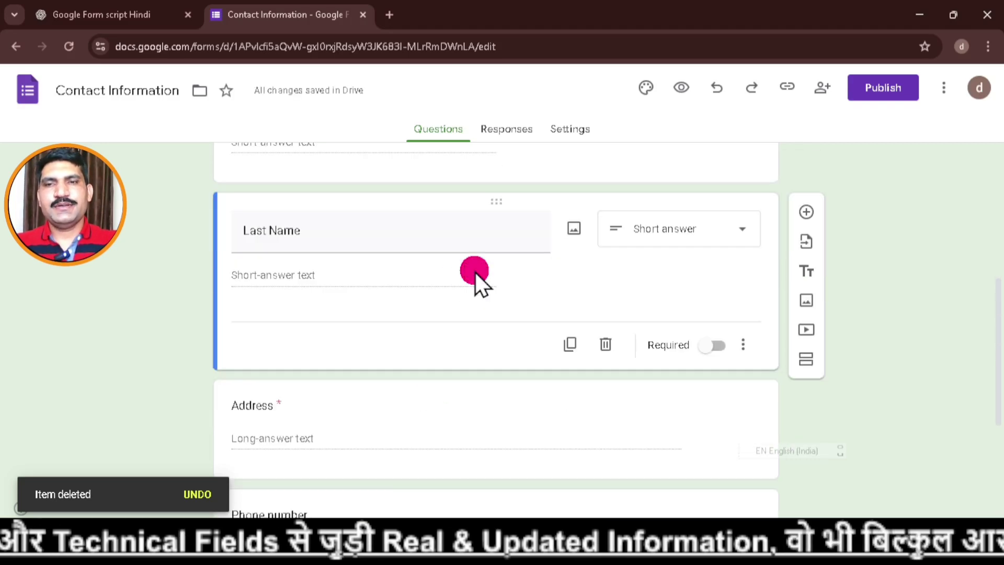
scroll(491, 275, "down", 3)
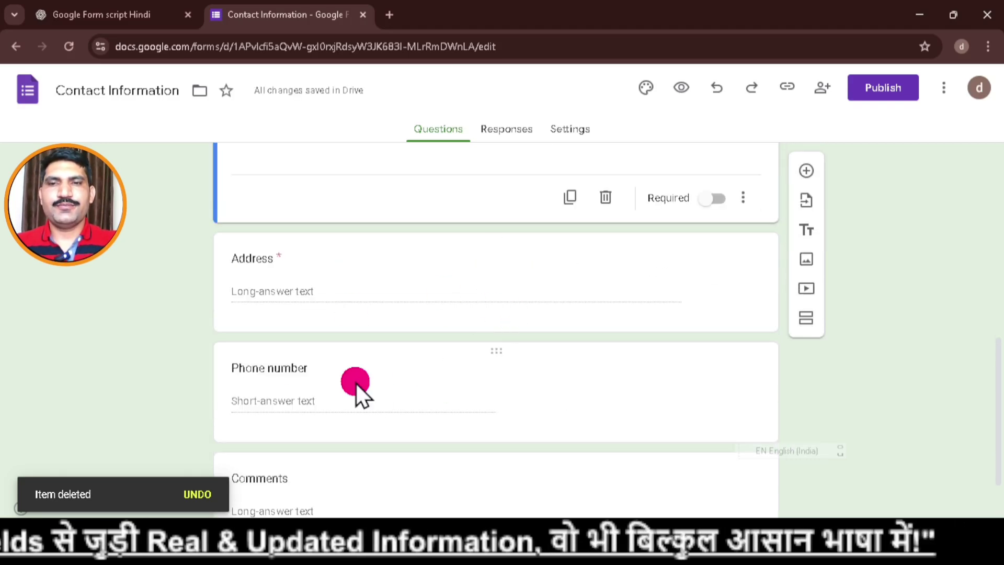
left_click(498, 352)
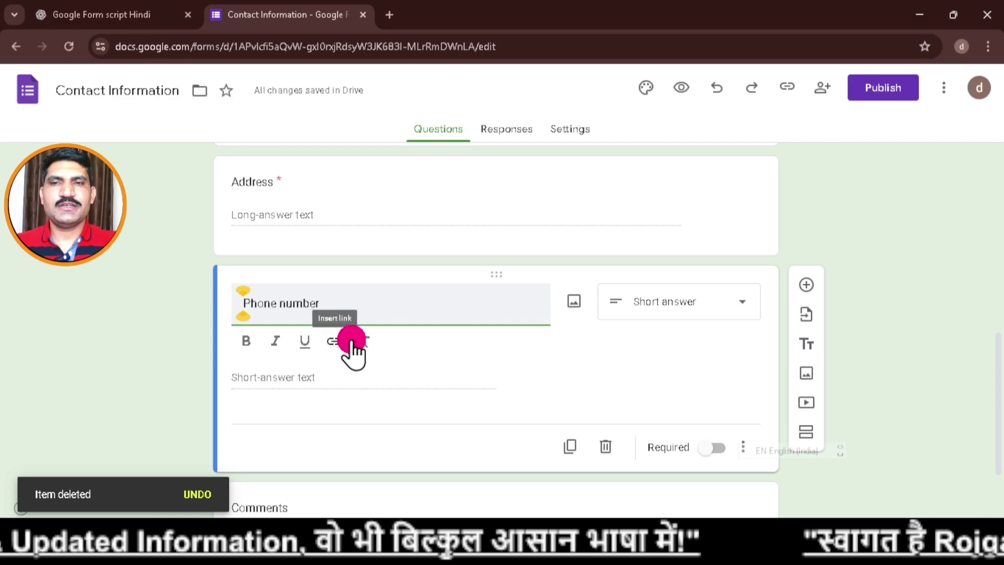
left_click(713, 449)
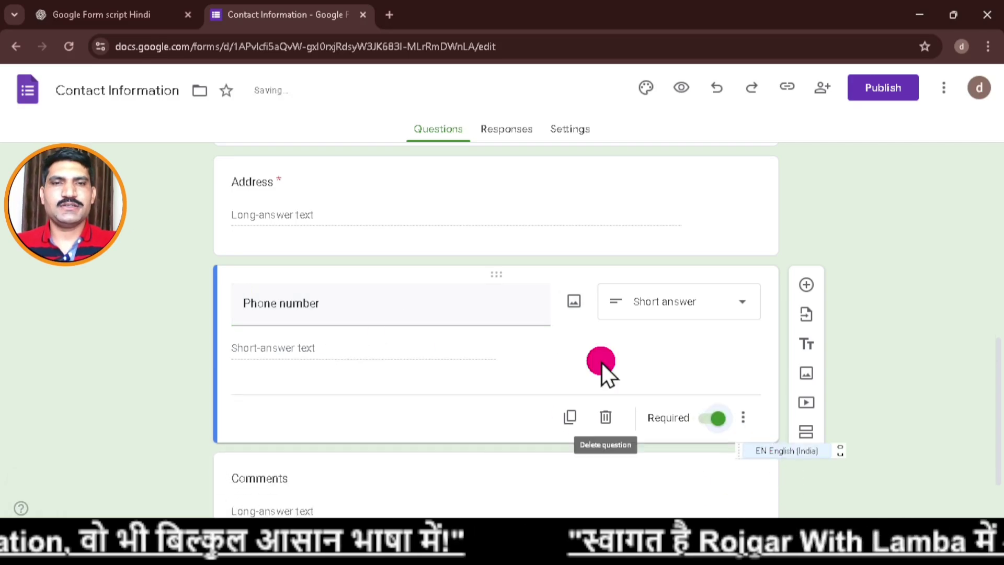
scroll(561, 345, "down", 2)
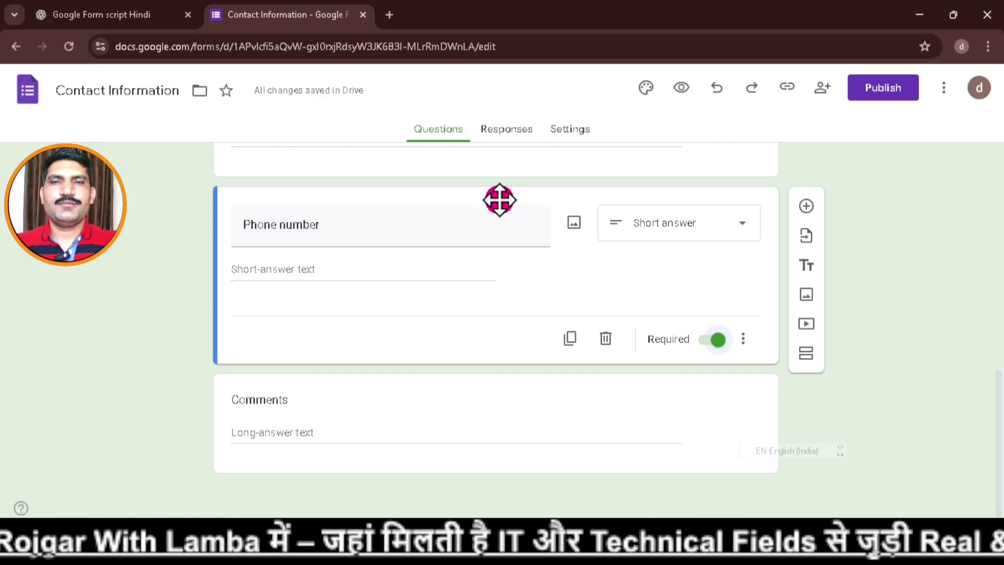
Delete the Comments question.
left_click(497, 389)
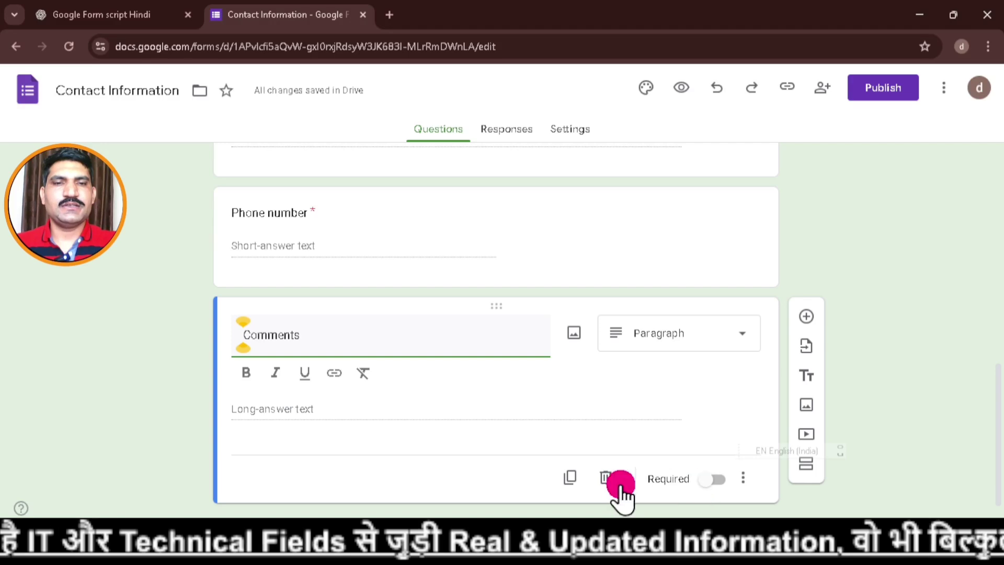
left_click(606, 479)
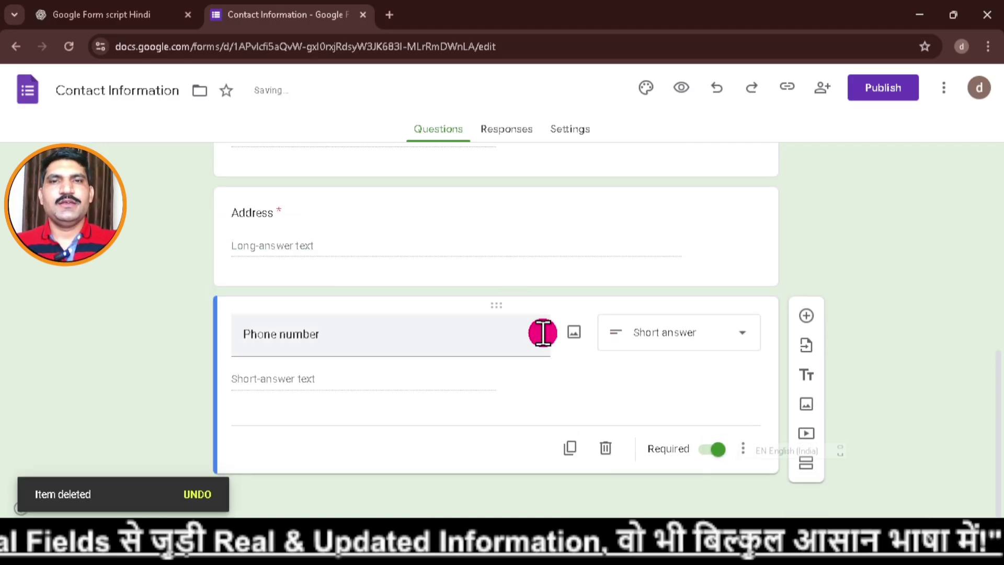
scroll(563, 365, "up", 9)
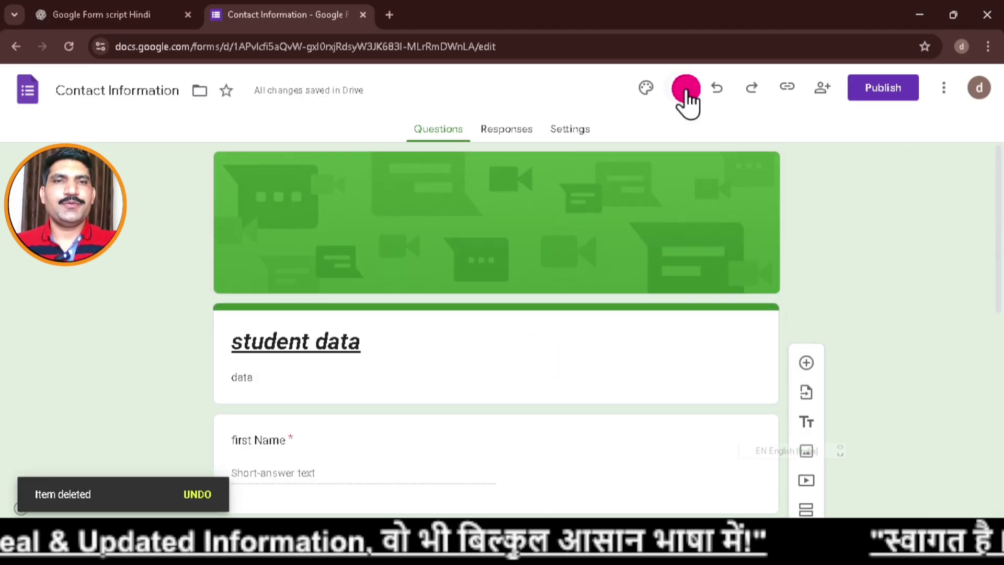
Preview the student data form down to the Submit button, then return to the editor.
left_click(688, 95)
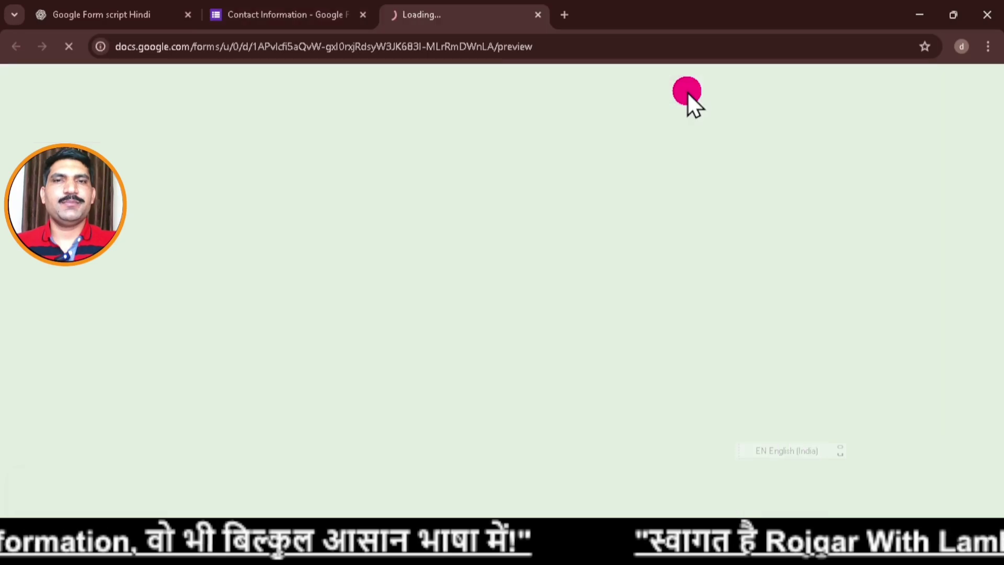
scroll(616, 307, "down", 1)
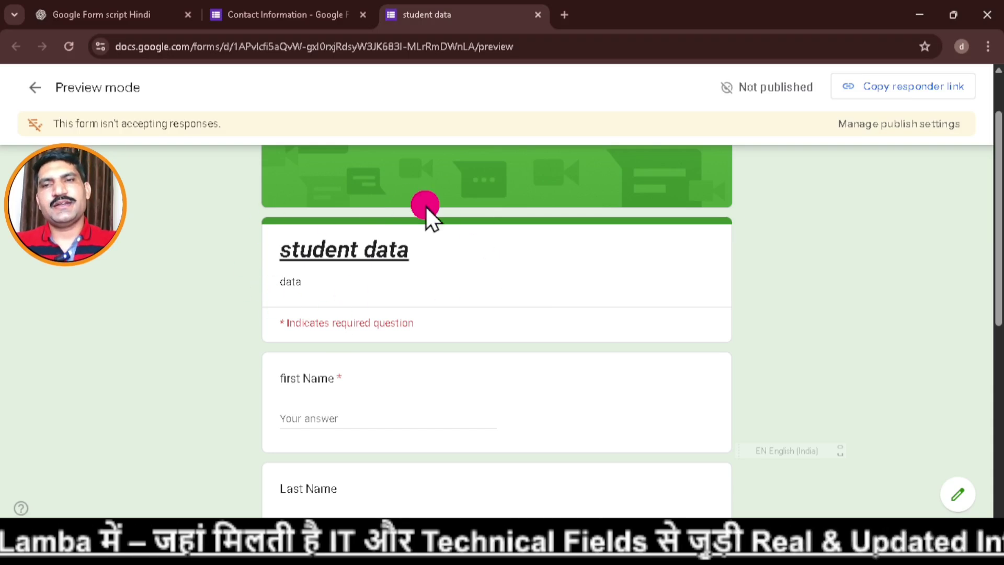
scroll(465, 267, "down", 1)
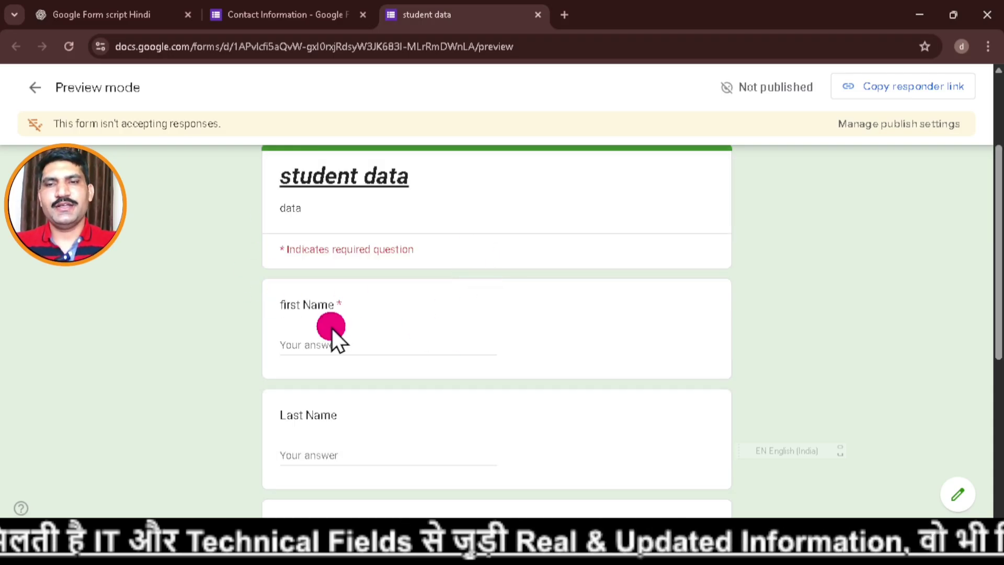
scroll(521, 325, "down", 2)
scroll(585, 296, "down", 2)
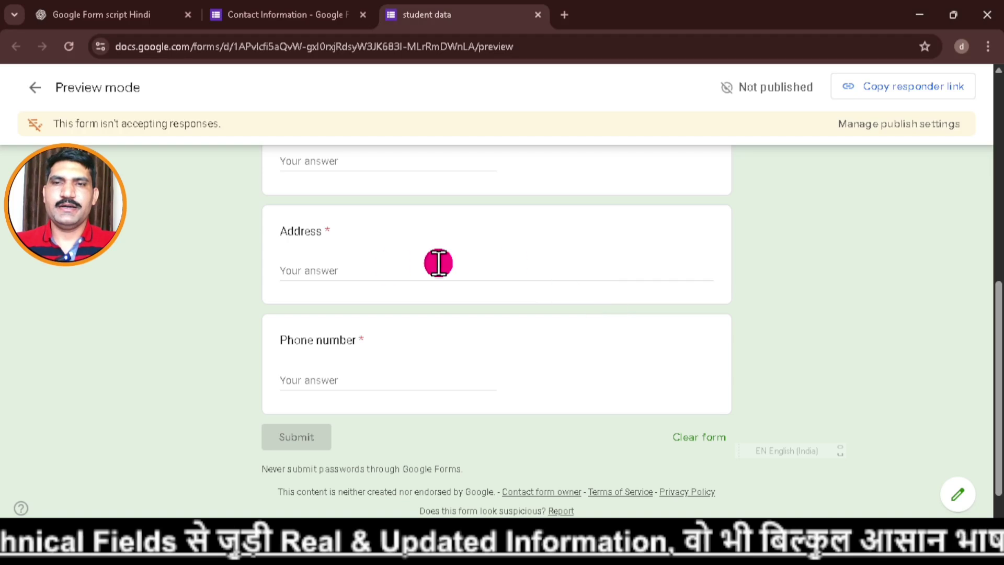
scroll(452, 349, "down", 1)
scroll(457, 353, "up", 7)
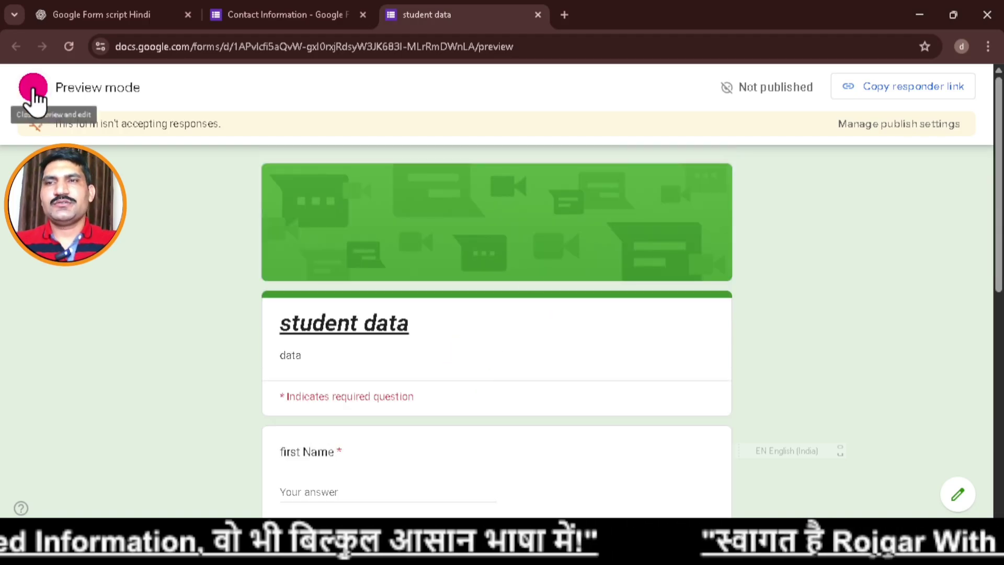
left_click(35, 90)
left_click(527, 349)
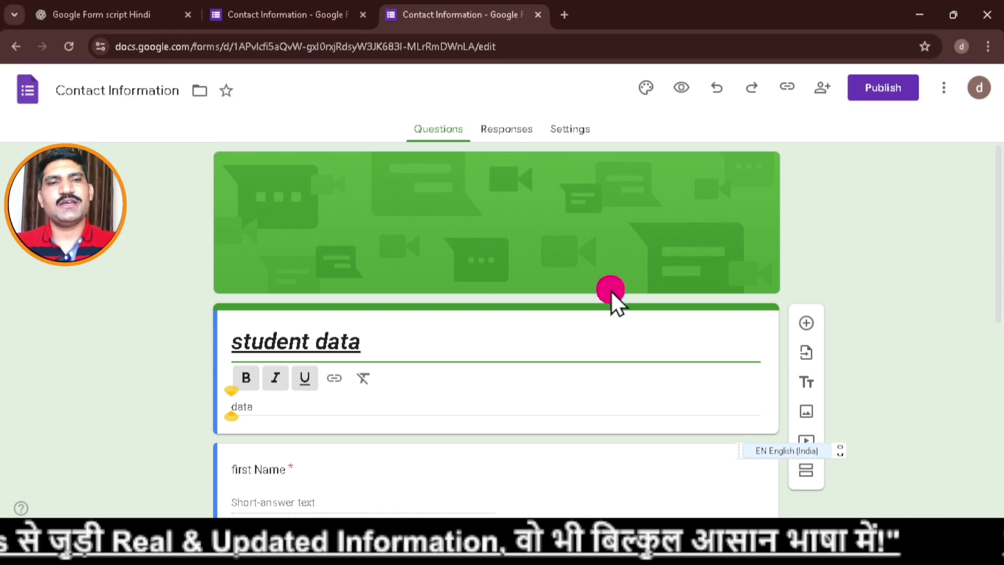
Link the form's responses to a new Google Sheets spreadsheet named 'student data'.
left_click(512, 134)
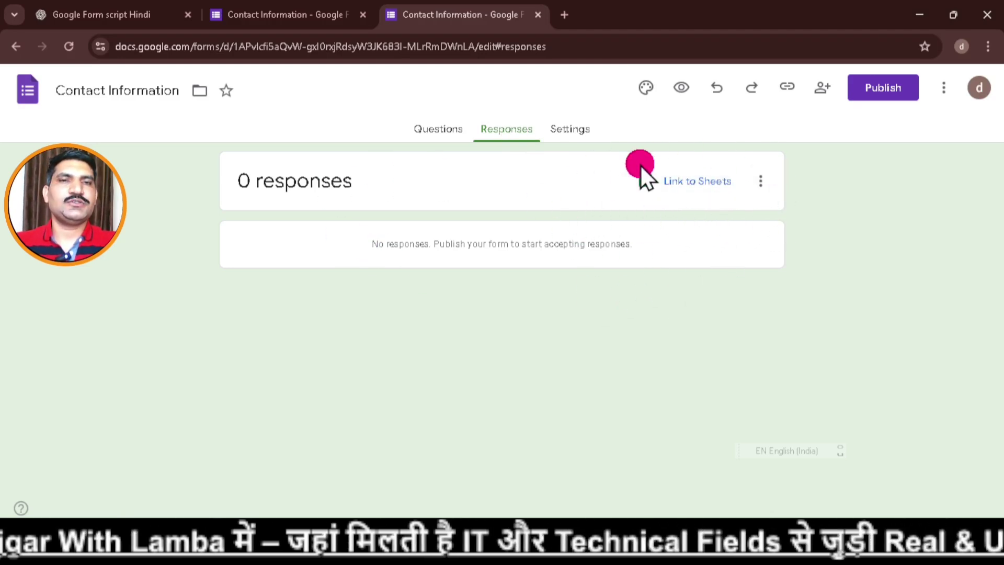
left_click(710, 183)
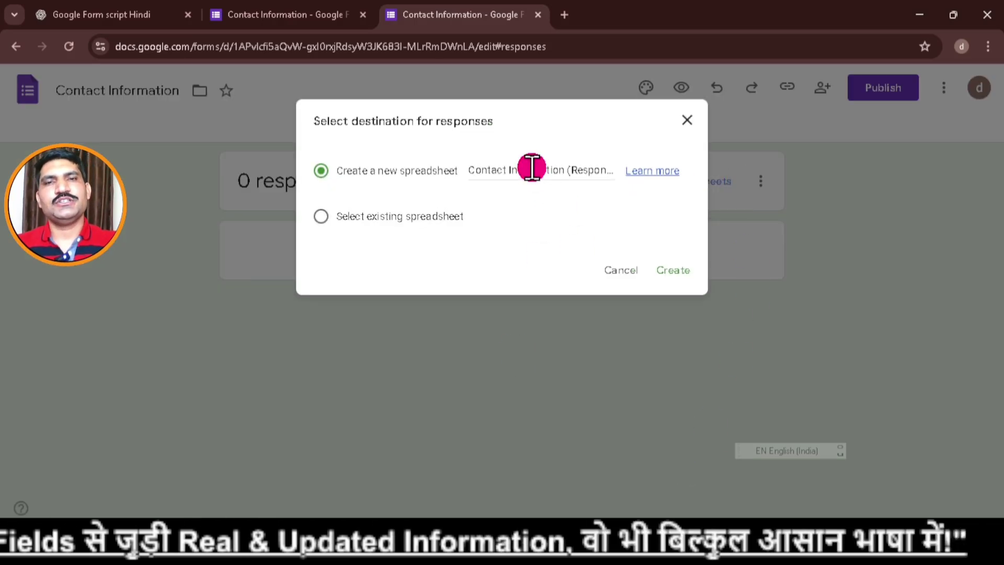
left_click(532, 166)
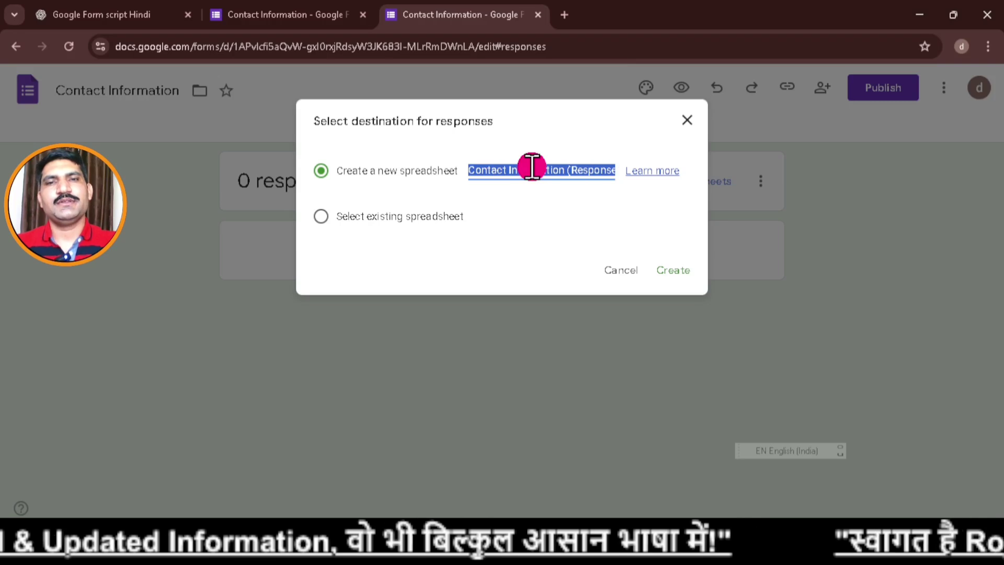
type("st")
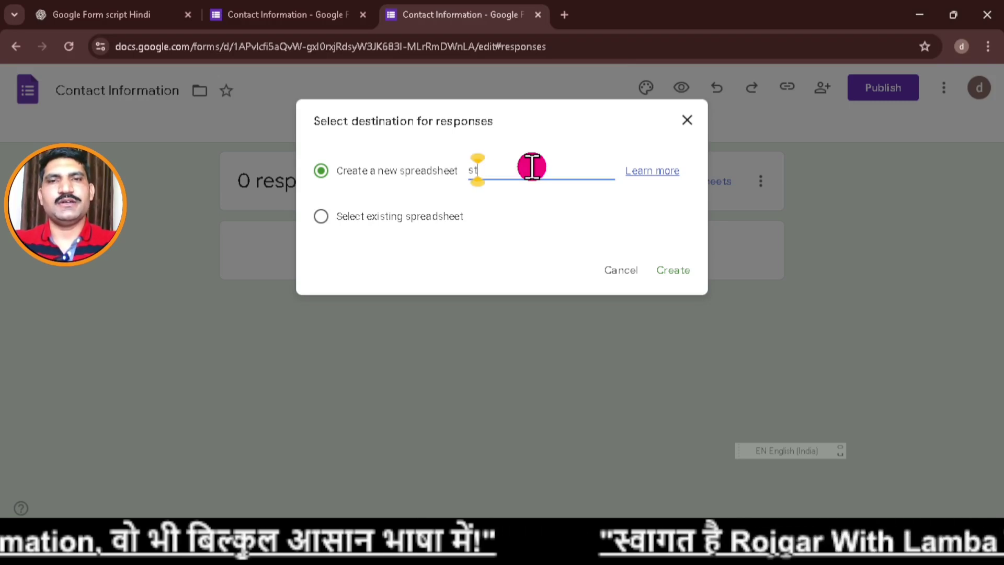
type("ude")
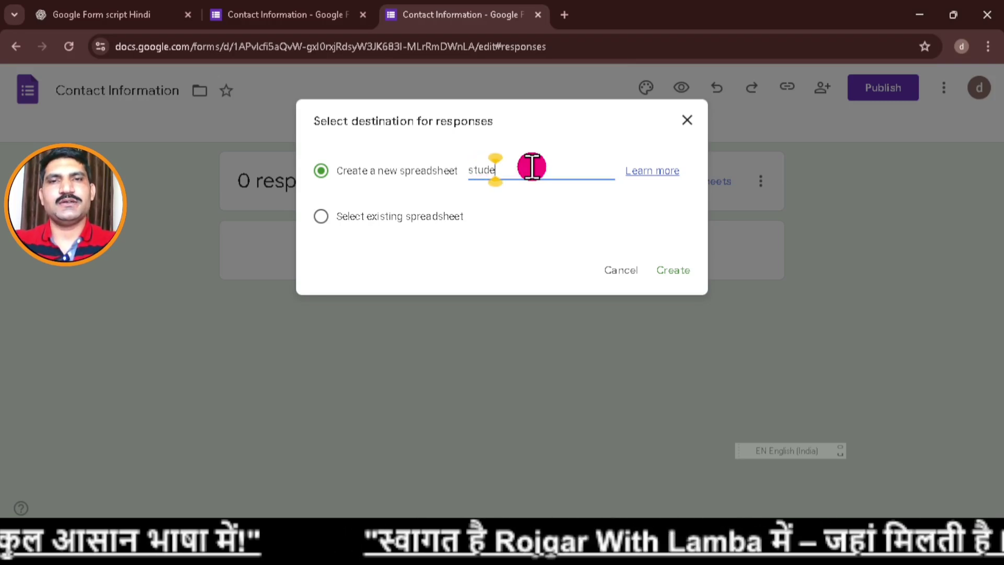
type("nt da")
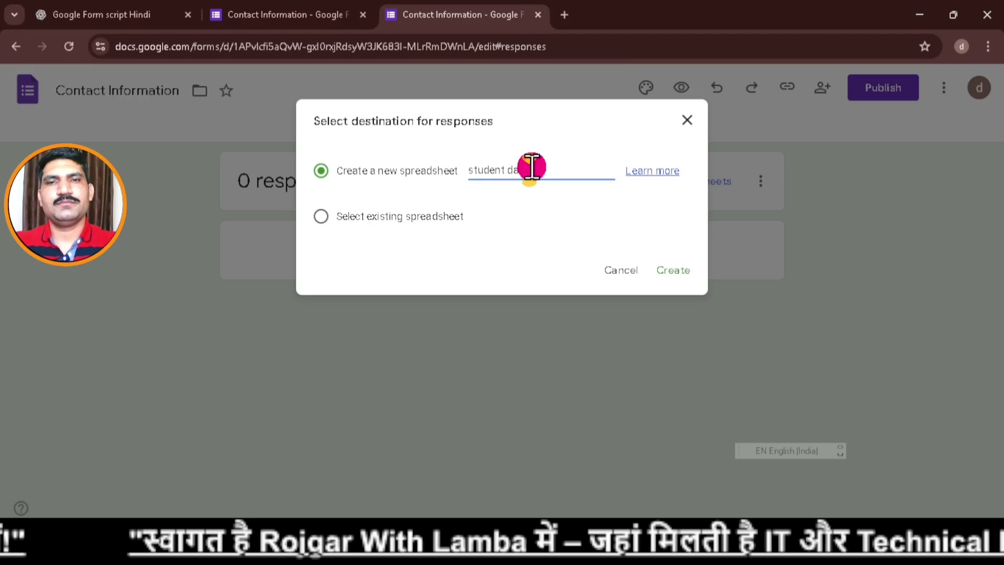
type("ta")
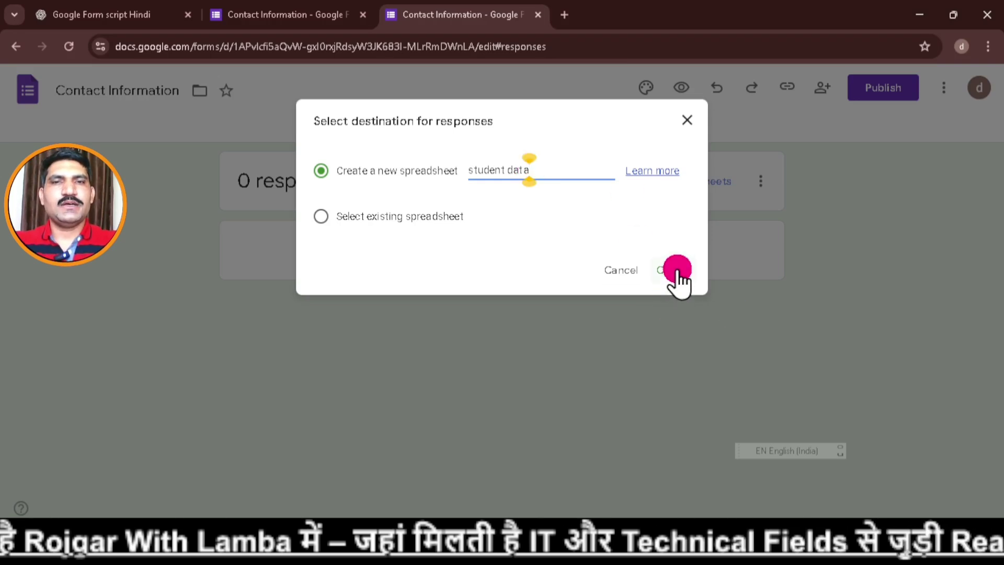
left_click(678, 271)
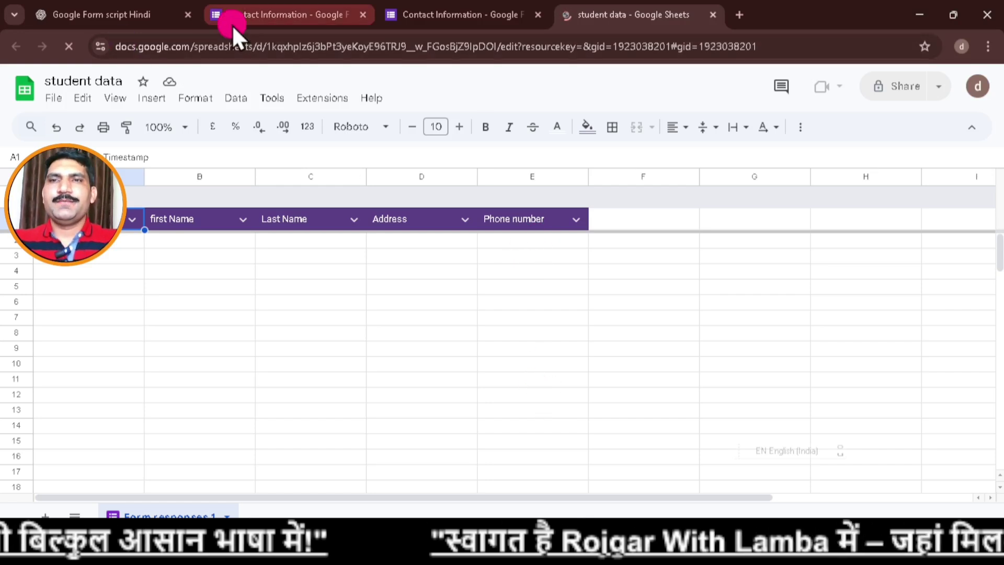
In Settings, expand the Responses section and open the Collect email addresses dropdown.
left_click(438, 14)
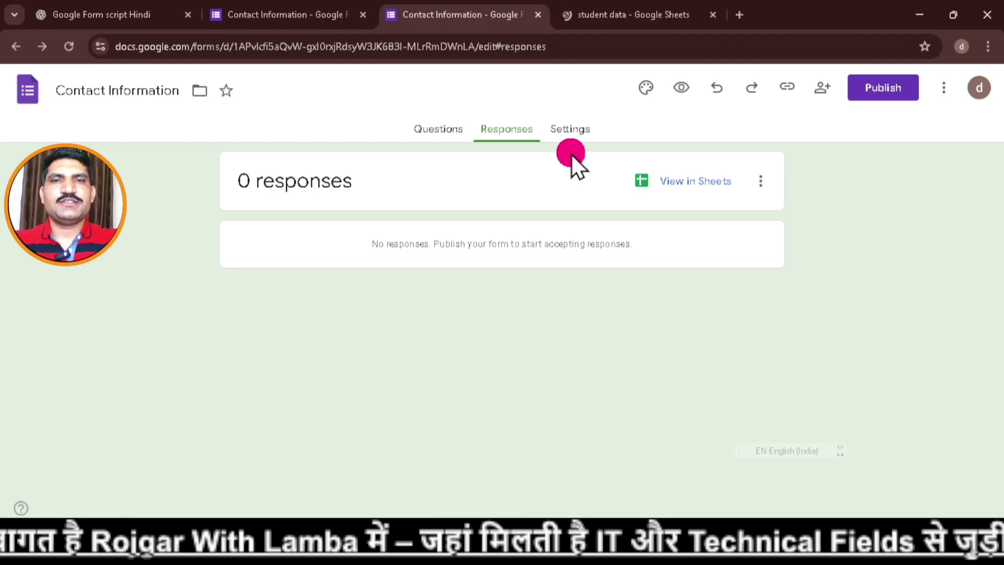
left_click(592, 129)
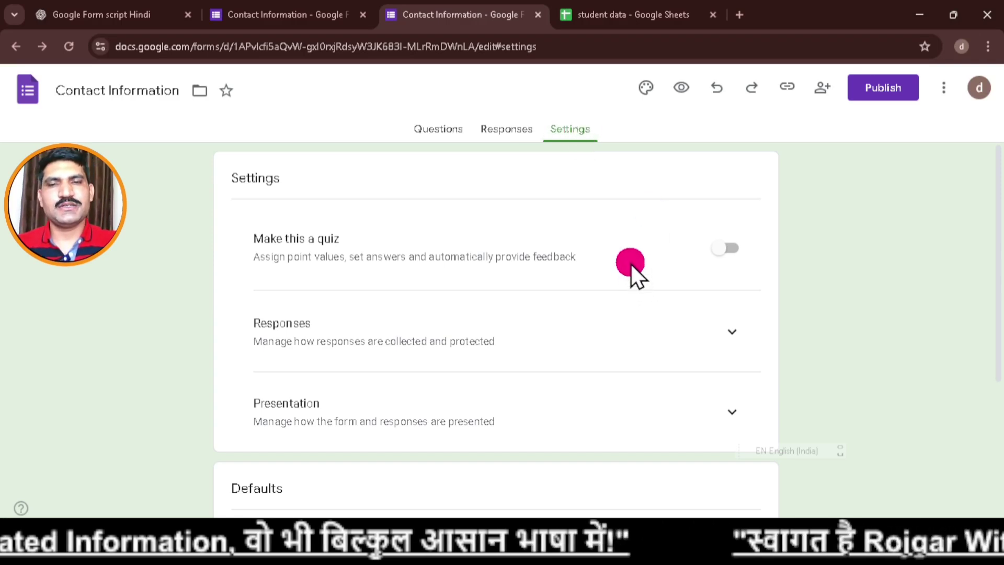
scroll(659, 314, "down", 2)
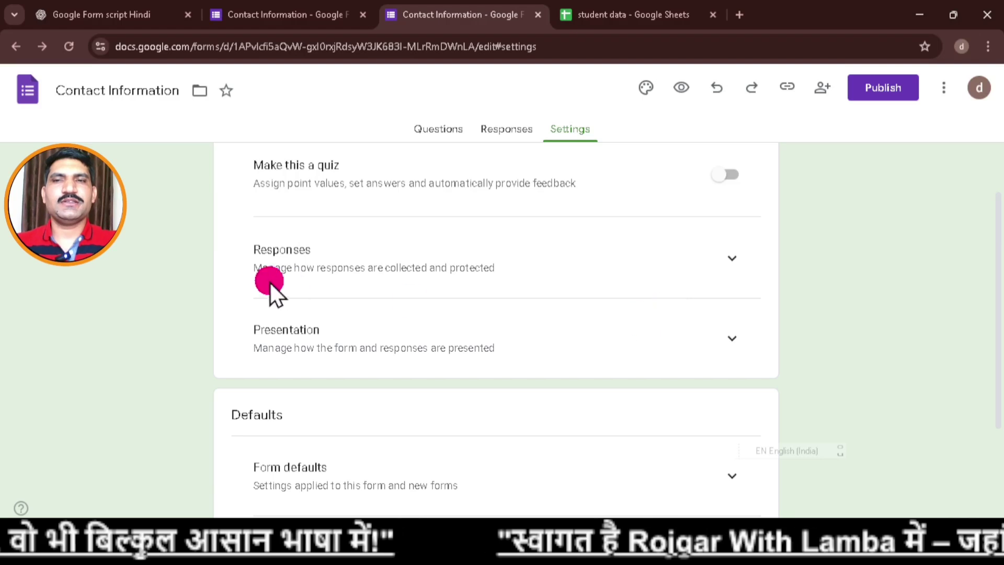
left_click(741, 268)
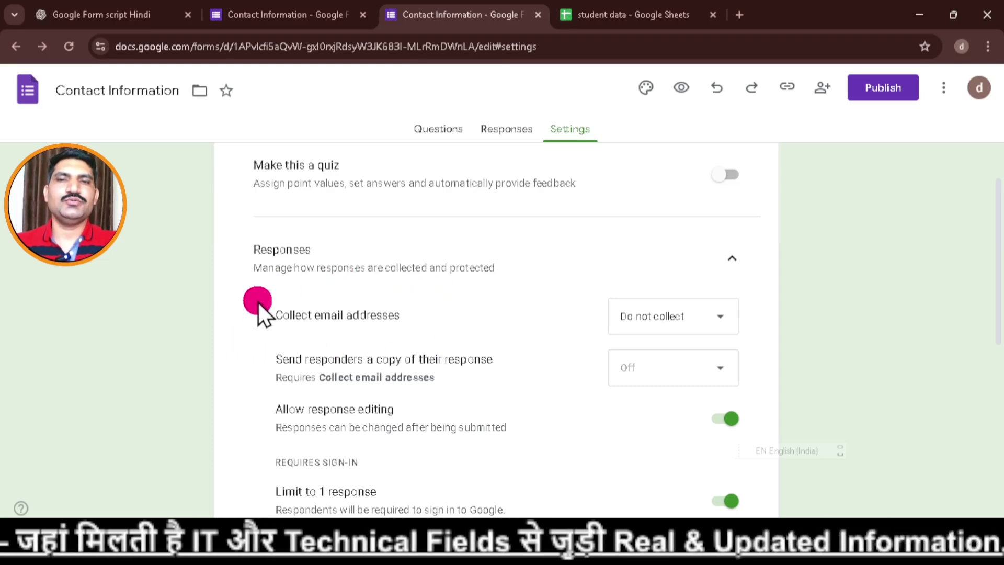
left_click(715, 319)
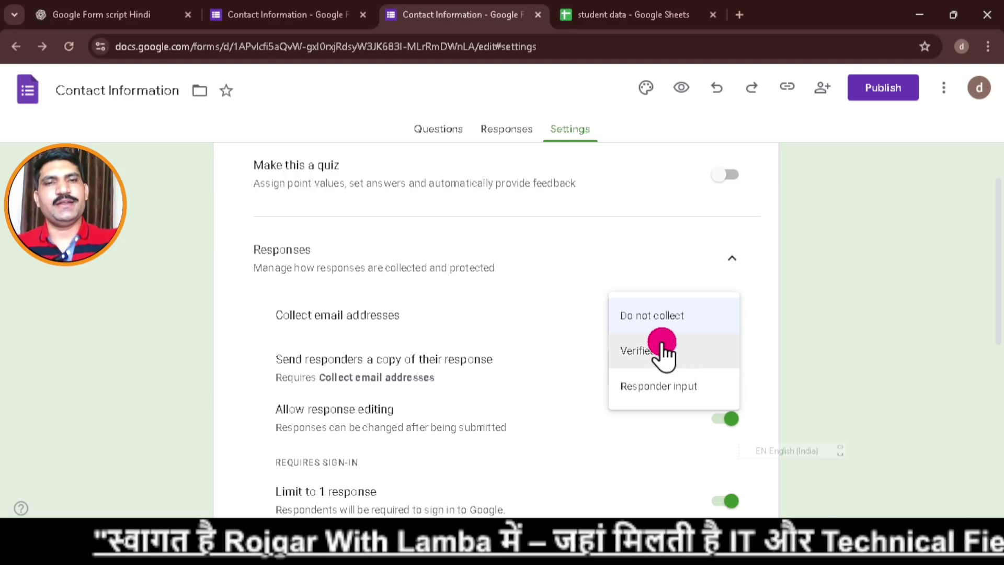
Set Collect email addresses to Verified, leaving Limit to 1 response switched on.
left_click(659, 353)
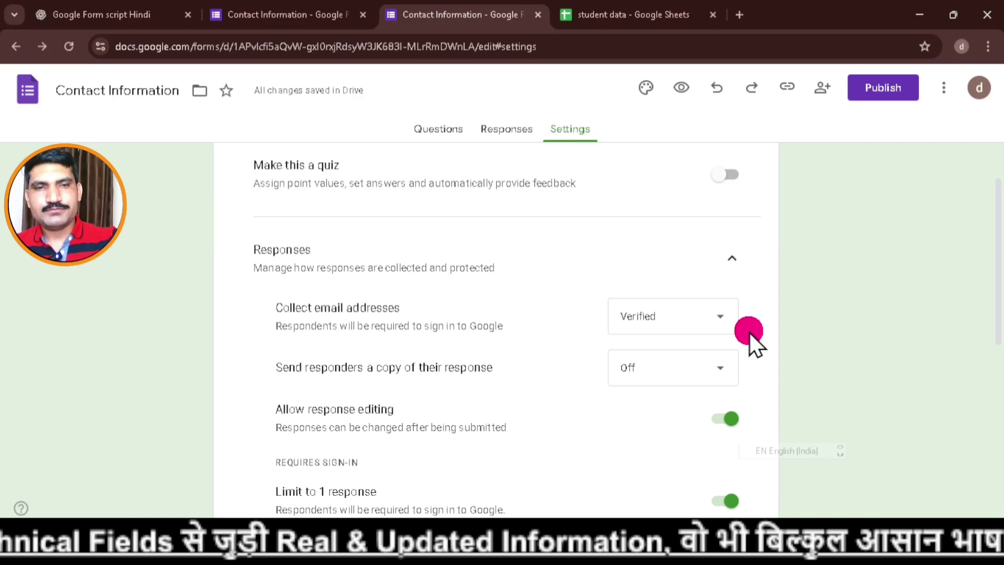
scroll(721, 366, "down", 2)
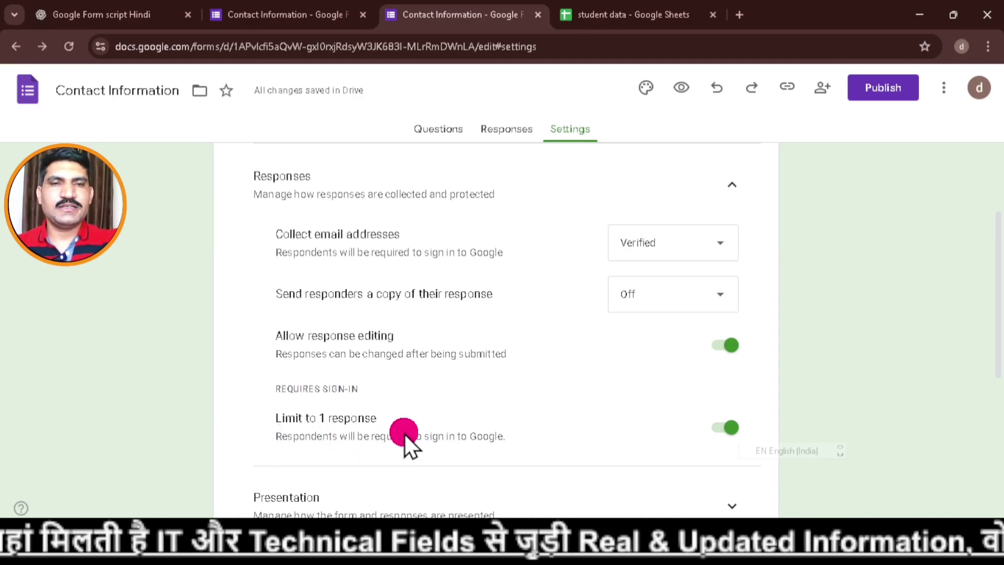
left_click(733, 442)
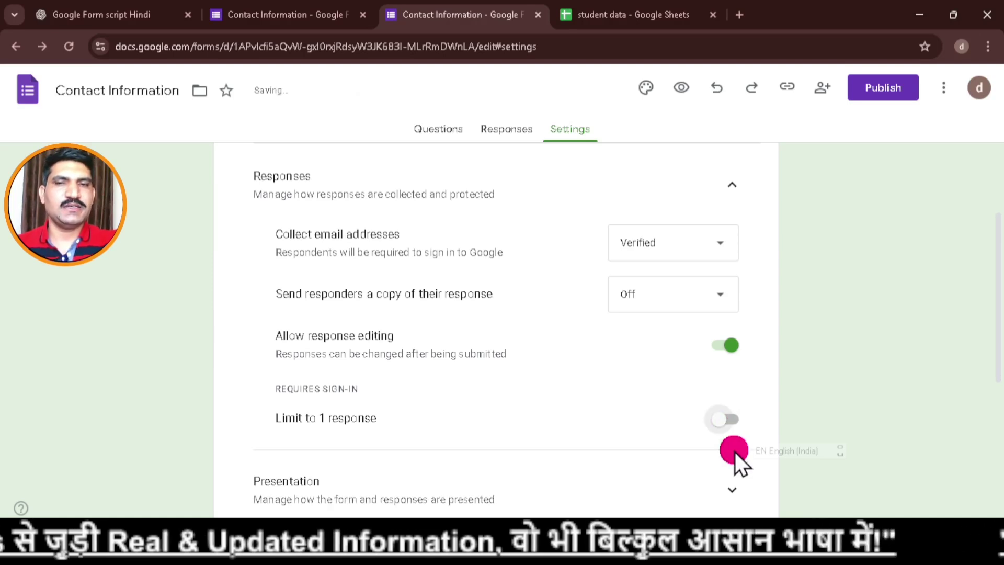
left_click(723, 426)
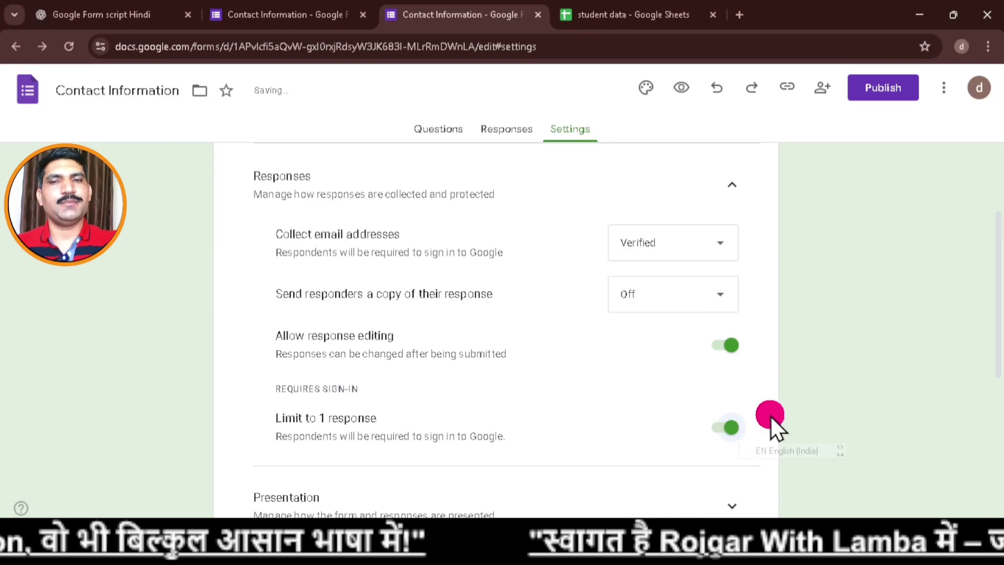
scroll(663, 388, "down", 5)
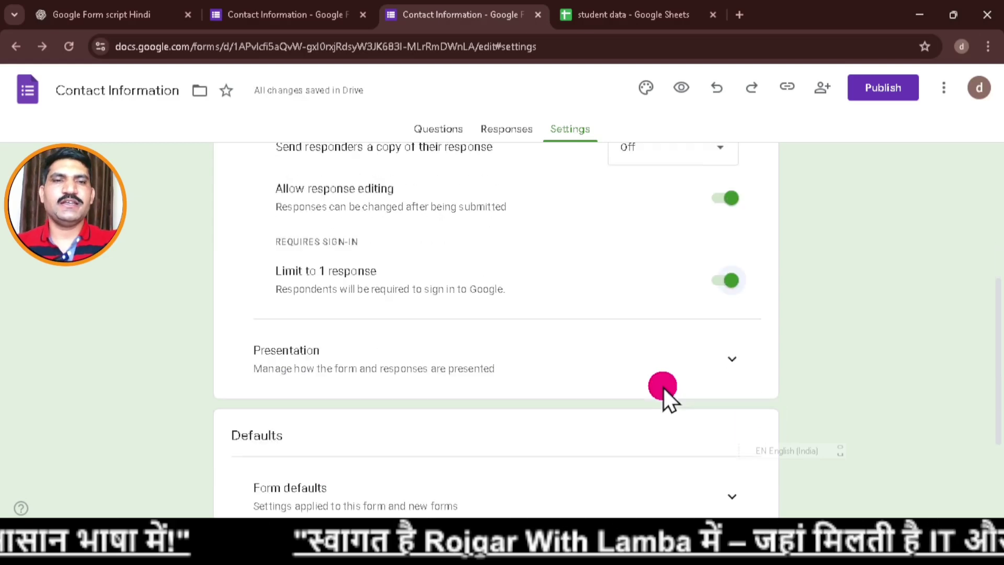
scroll(664, 388, "up", 3)
scroll(663, 387, "up", 3)
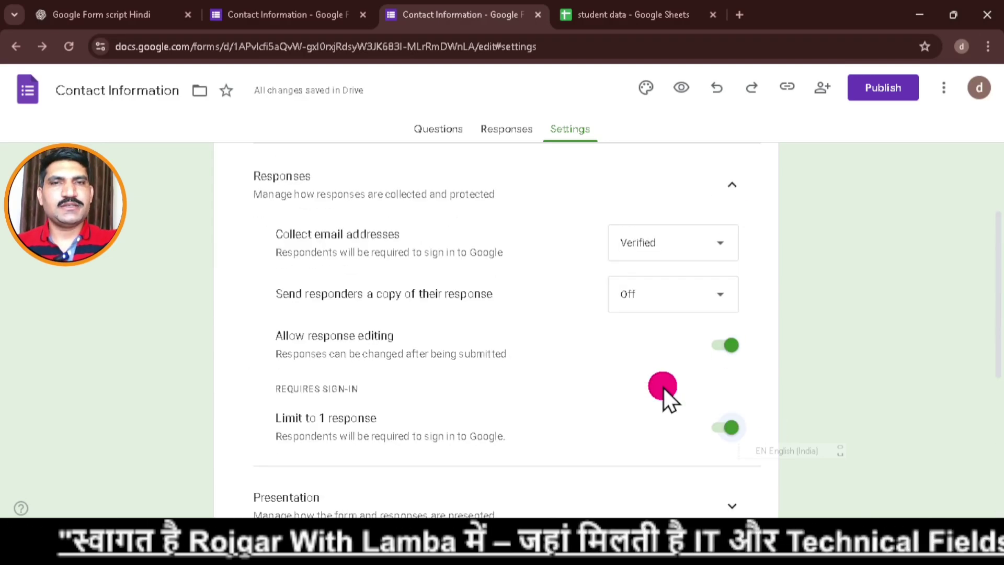
scroll(664, 388, "up", 3)
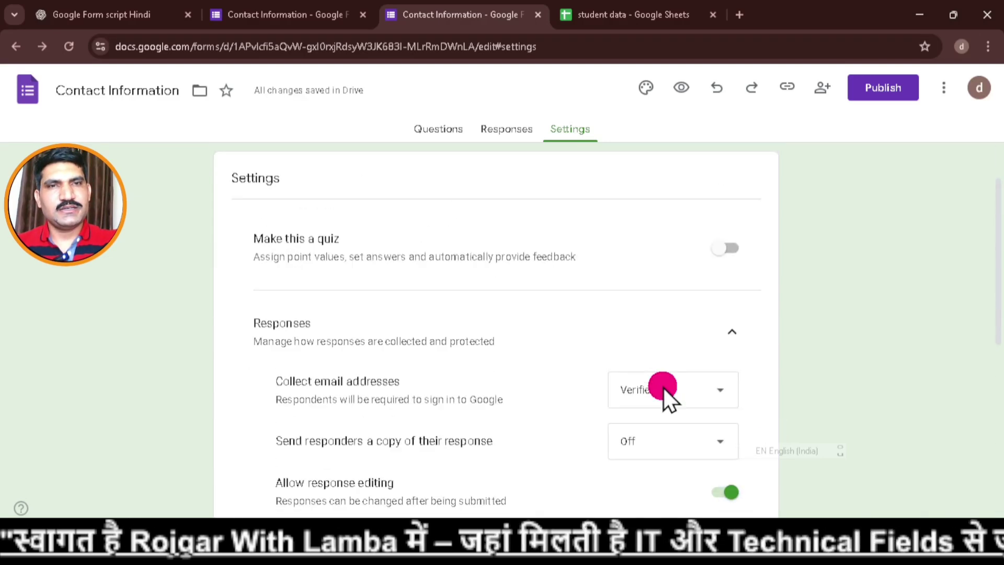
Scroll through a preview of the student data form, then go back to the editor.
left_click(684, 90)
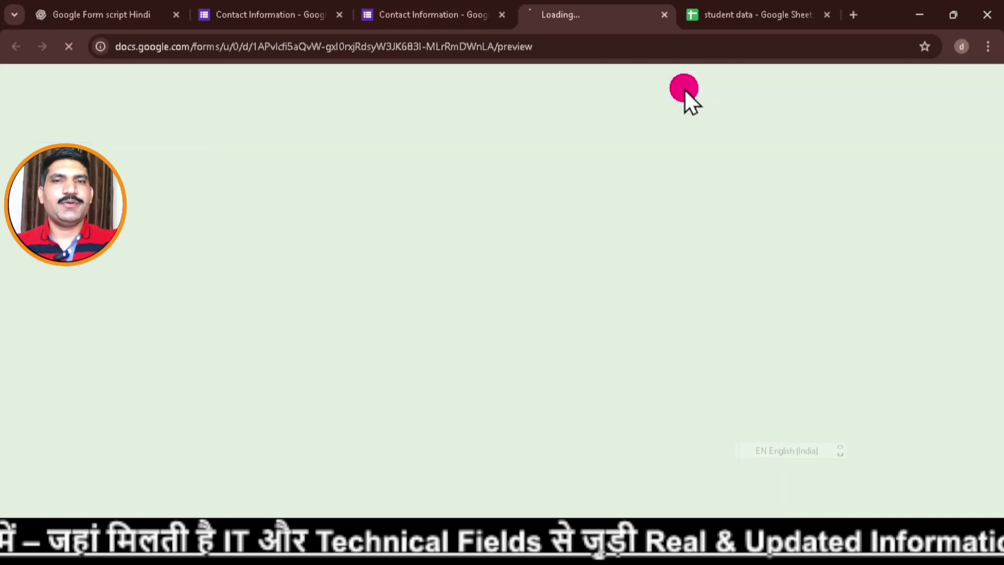
scroll(617, 291, "down", 4)
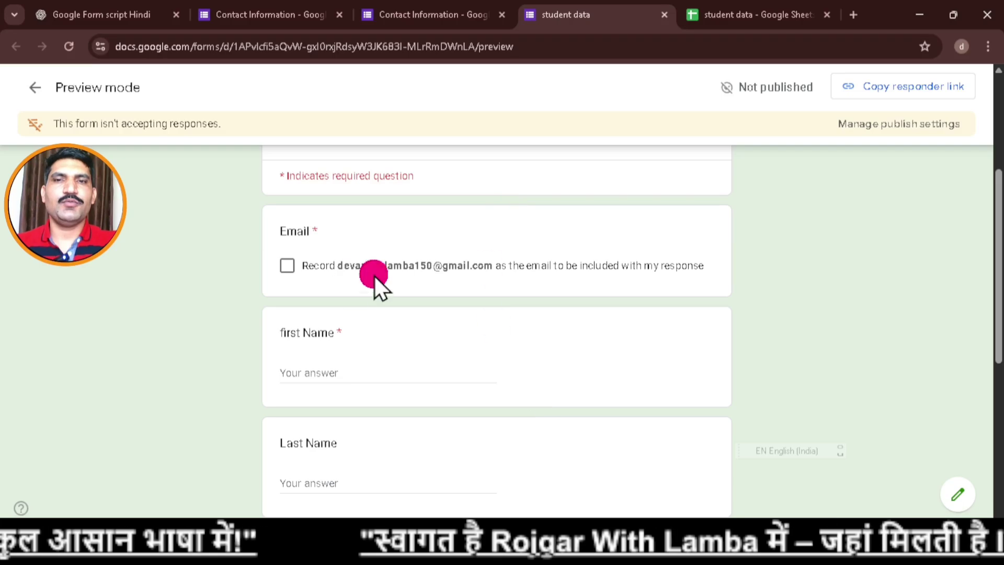
scroll(523, 311, "down", 3)
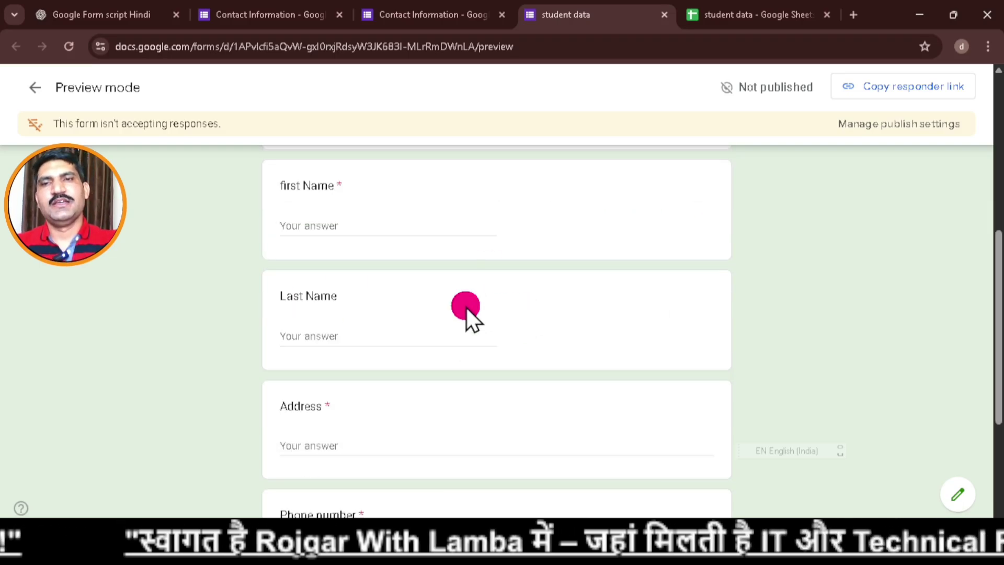
scroll(491, 346, "down", 1)
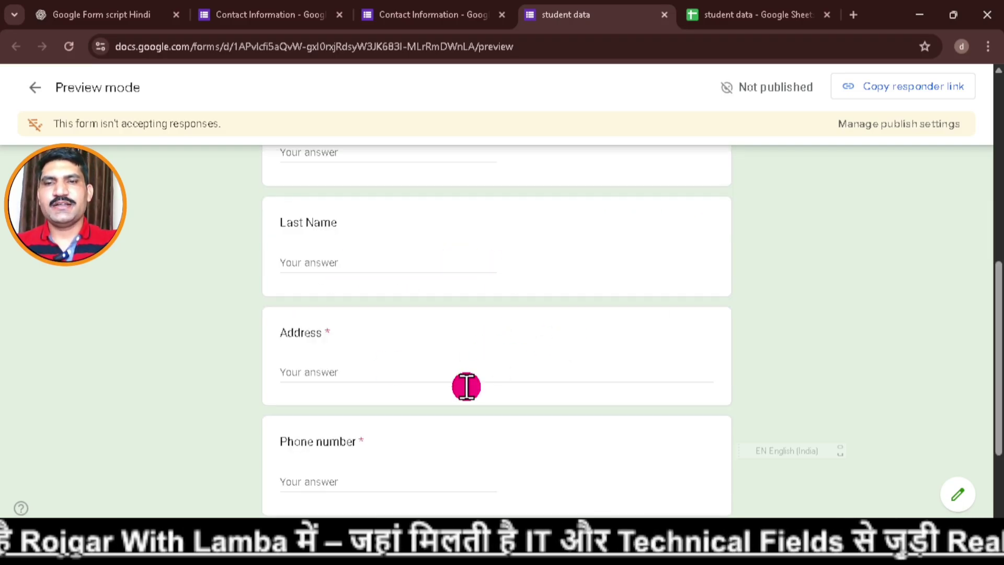
scroll(382, 446, "up", 5)
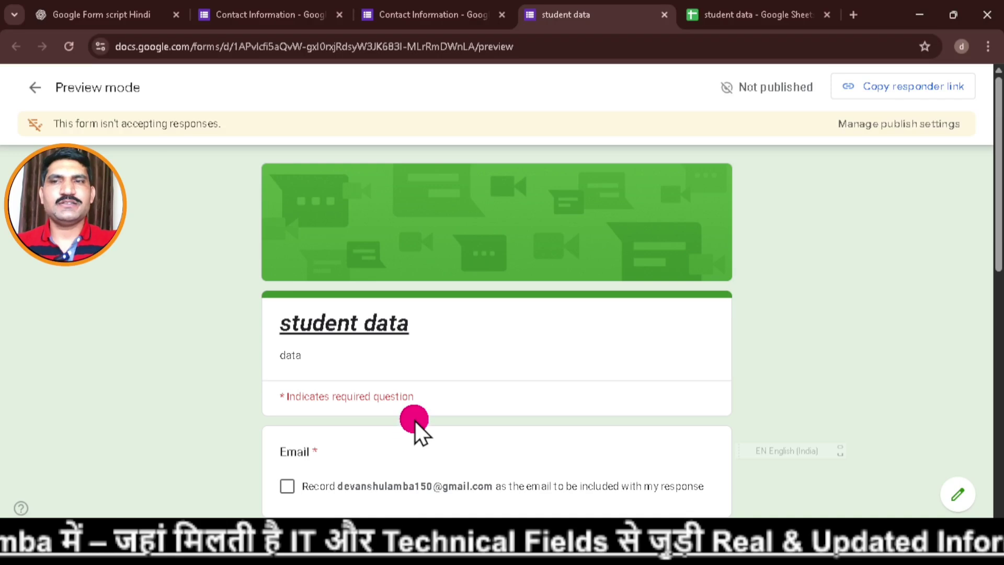
left_click(35, 87)
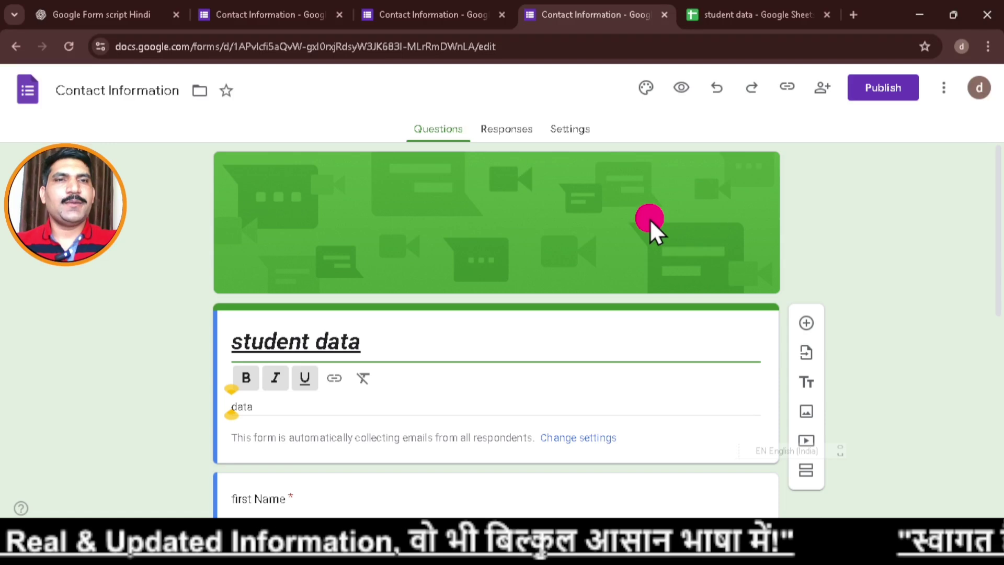
left_click(896, 89)
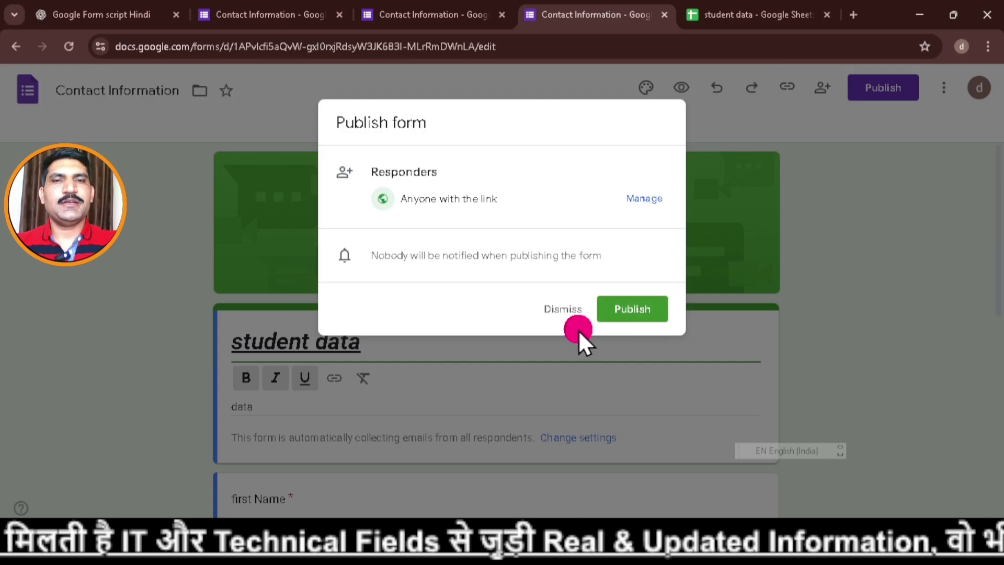
left_click(564, 313)
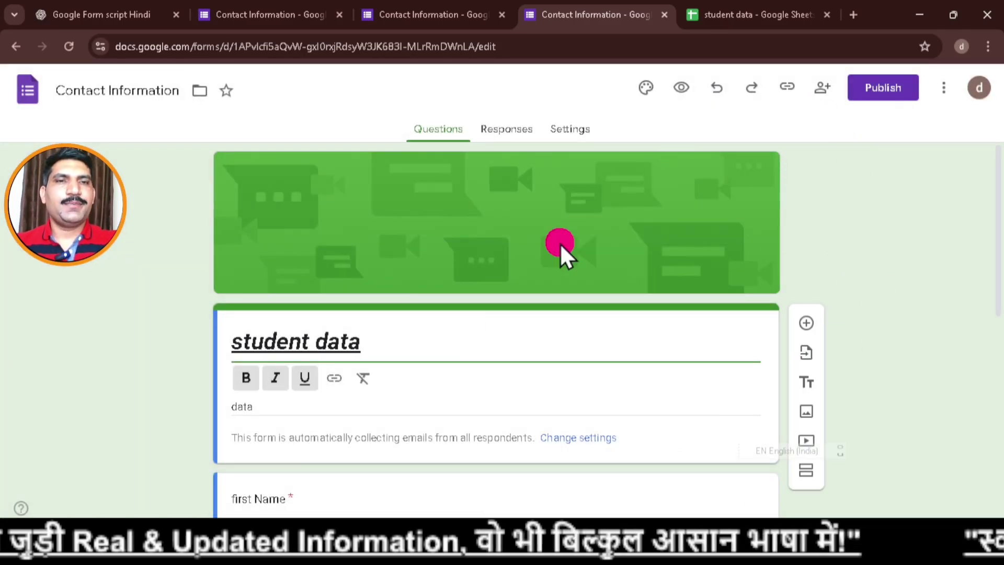
Set the form's header image to the open-book heart picture.
left_click(648, 91)
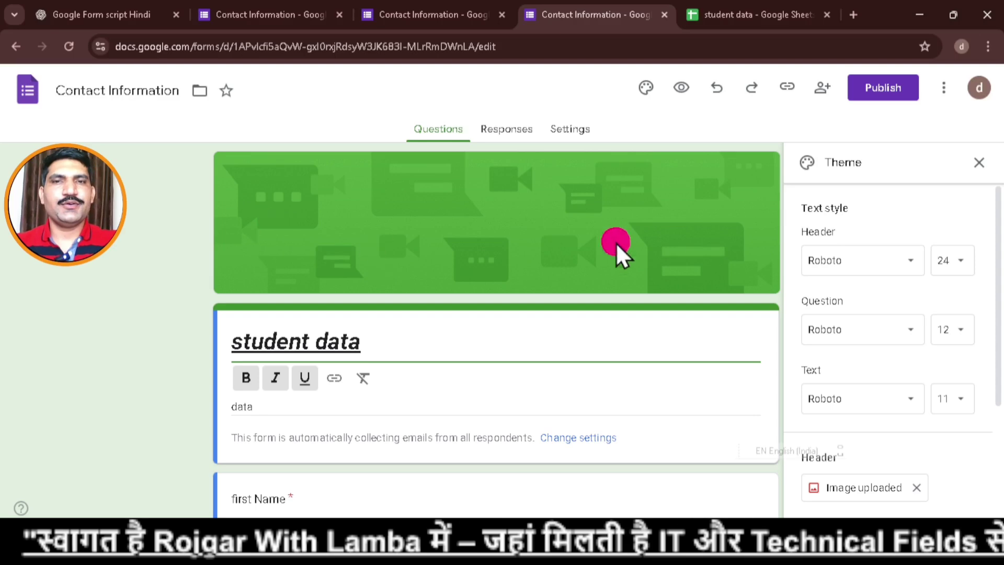
scroll(889, 418, "down", 2)
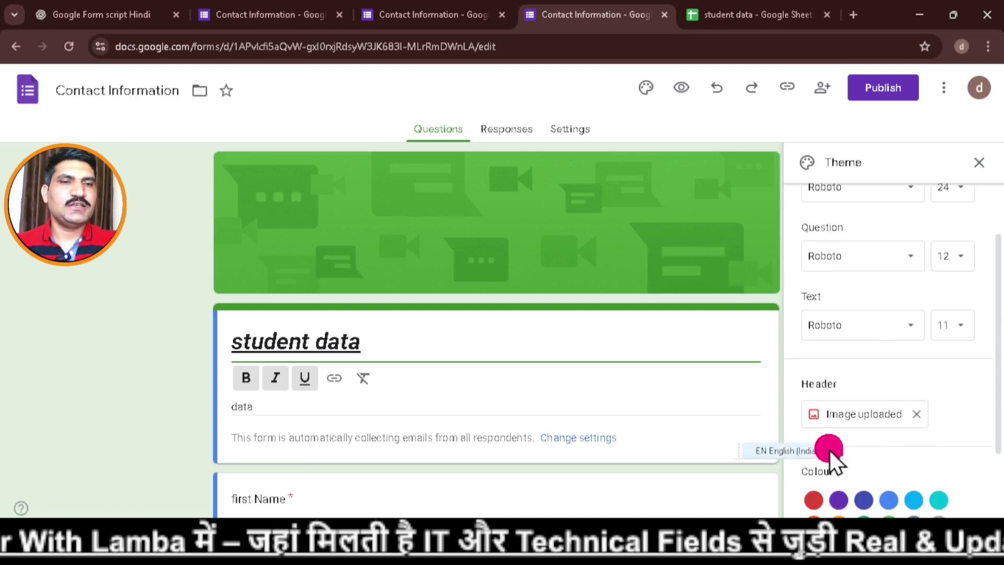
left_click(880, 421)
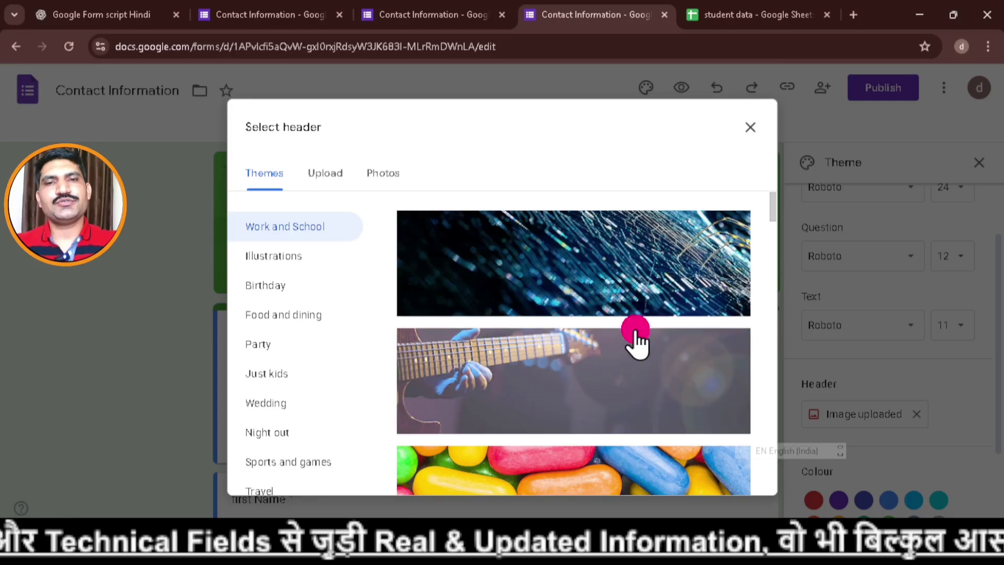
scroll(635, 337, "down", 3)
scroll(647, 341, "down", 3)
scroll(648, 340, "down", 10)
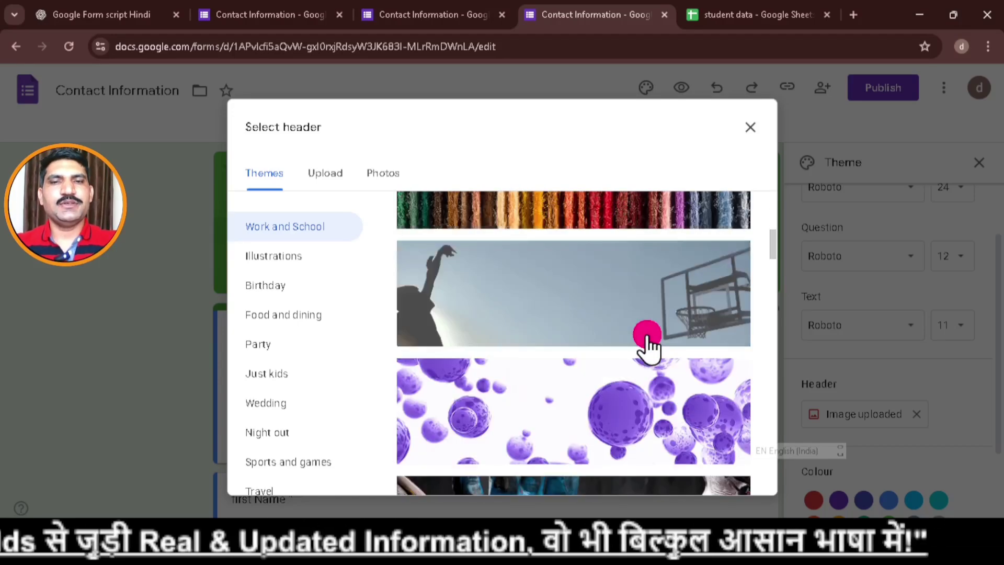
scroll(683, 359, "down", 1)
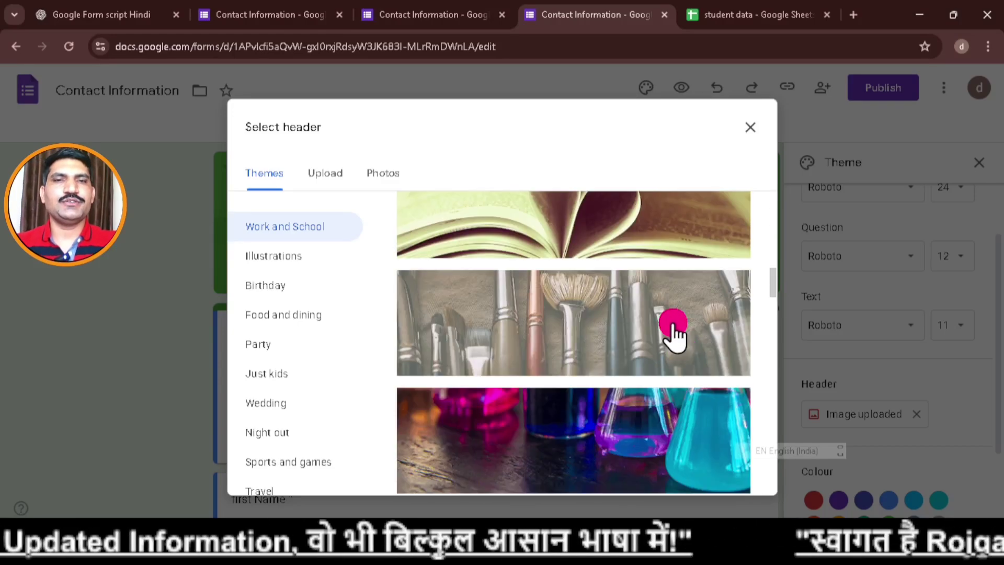
scroll(677, 336, "up", 1)
left_click(649, 290)
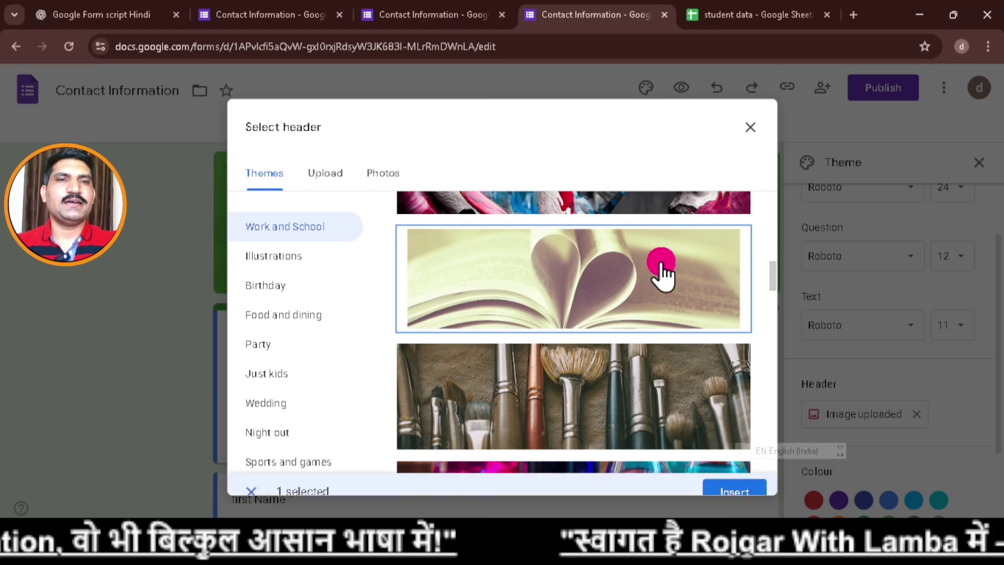
left_click(734, 476)
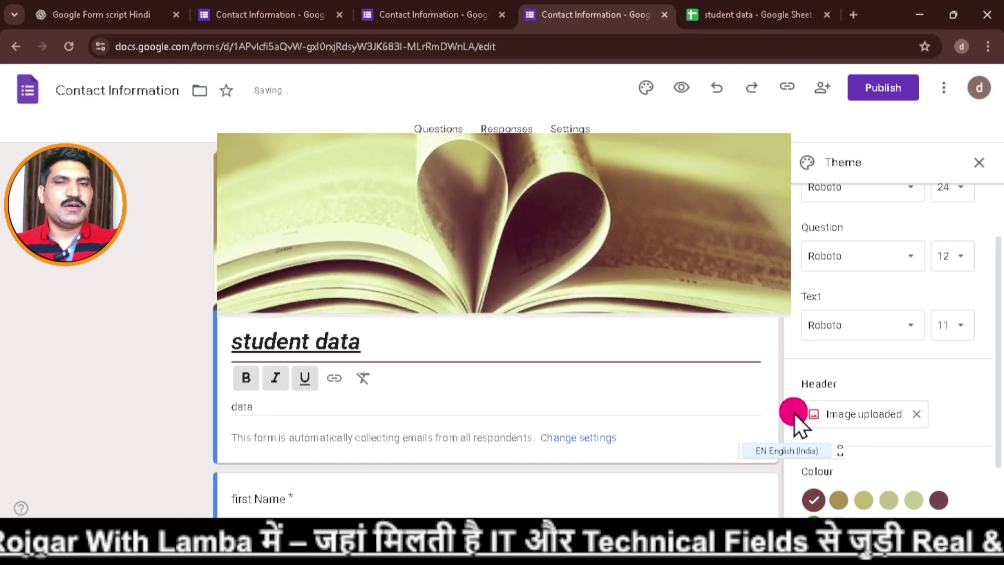
Change the theme colour to green.
scroll(941, 425, "down", 2)
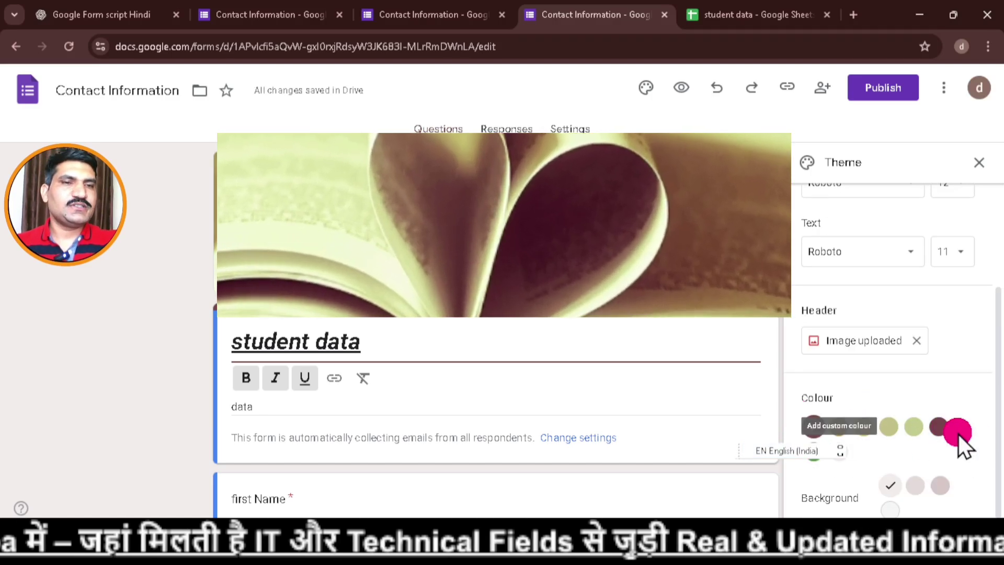
left_click(816, 443)
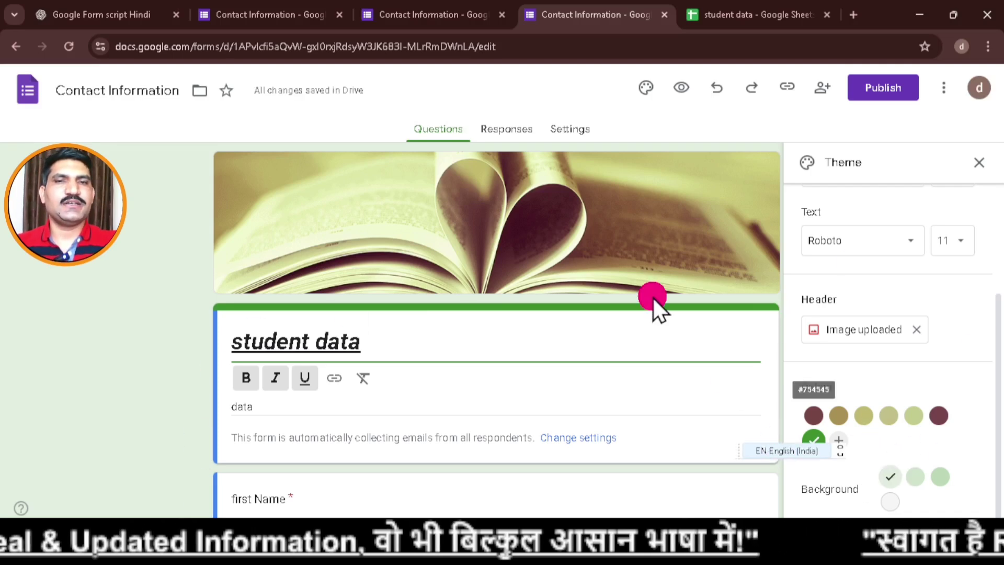
scroll(660, 384, "down", 4)
scroll(662, 384, "up", 4)
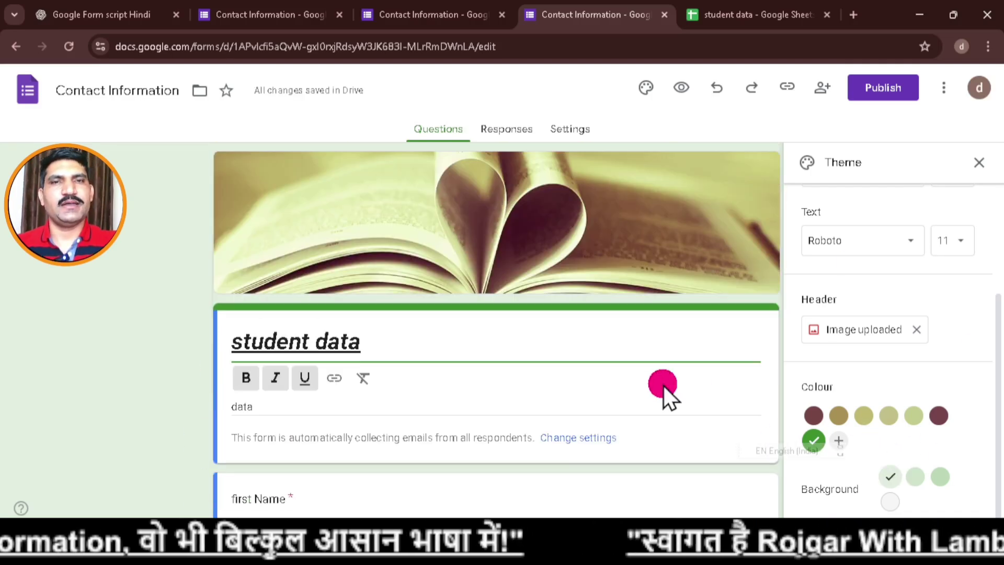
Preview the form with its new open-book header, then return to editing.
left_click(691, 86)
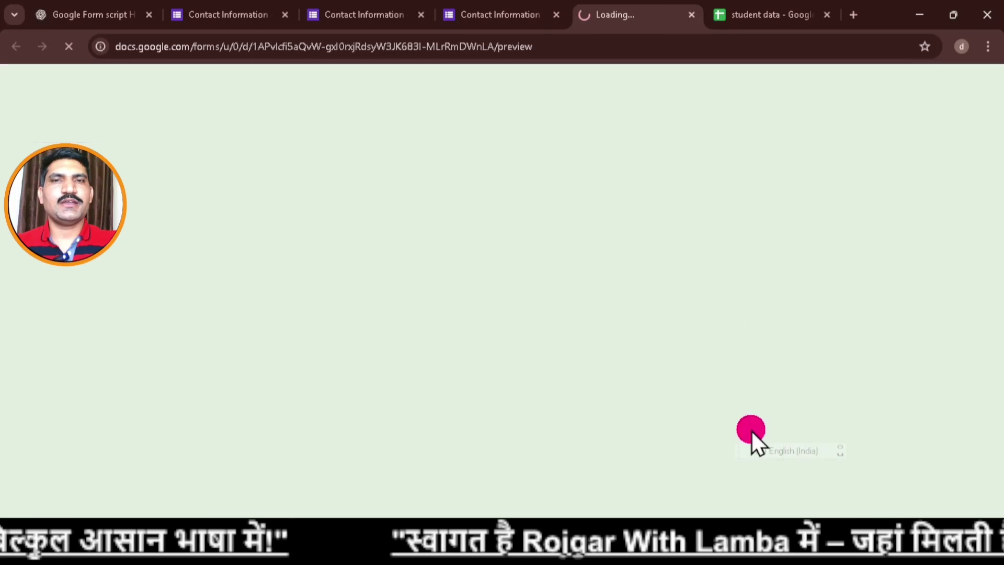
scroll(714, 337, "down", 6)
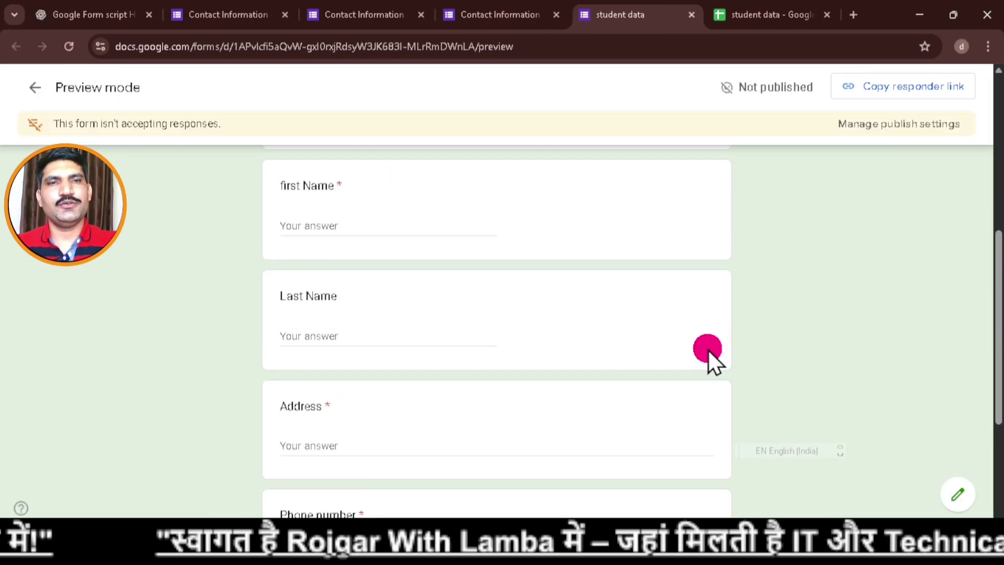
scroll(710, 356, "up", 6)
left_click(46, 94)
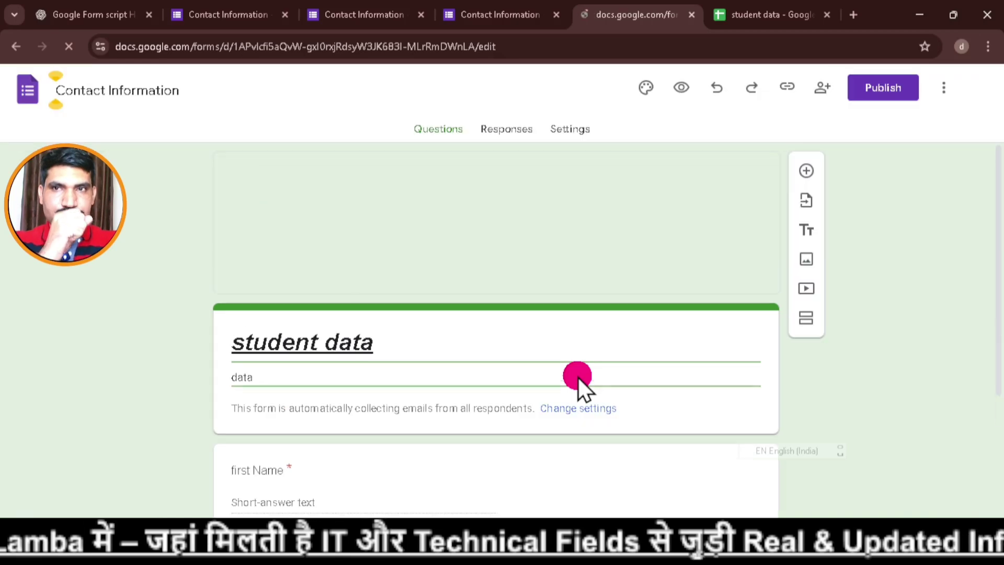
Publish the form to anyone with the link and copy the shortened responder URL.
left_click(890, 90)
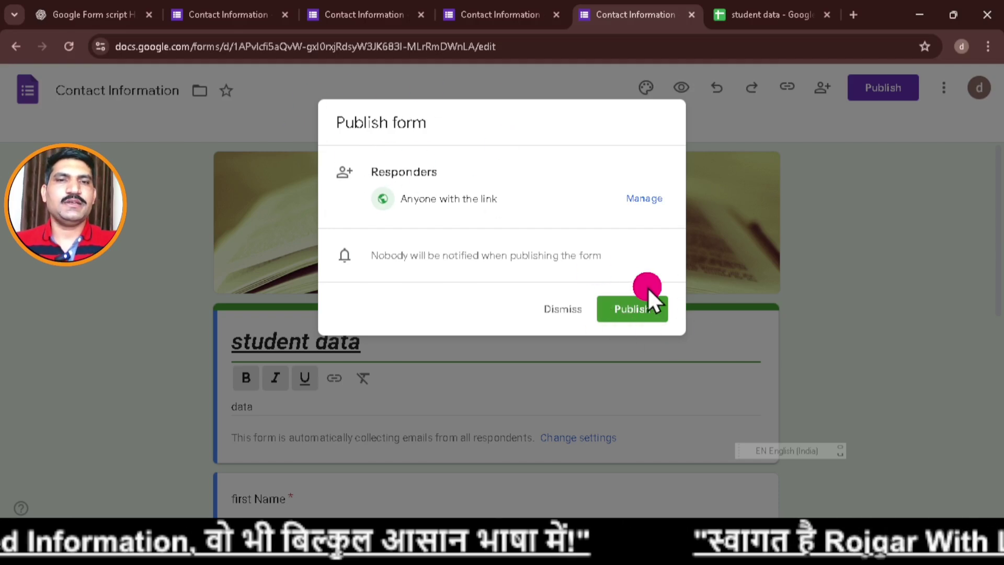
left_click(629, 314)
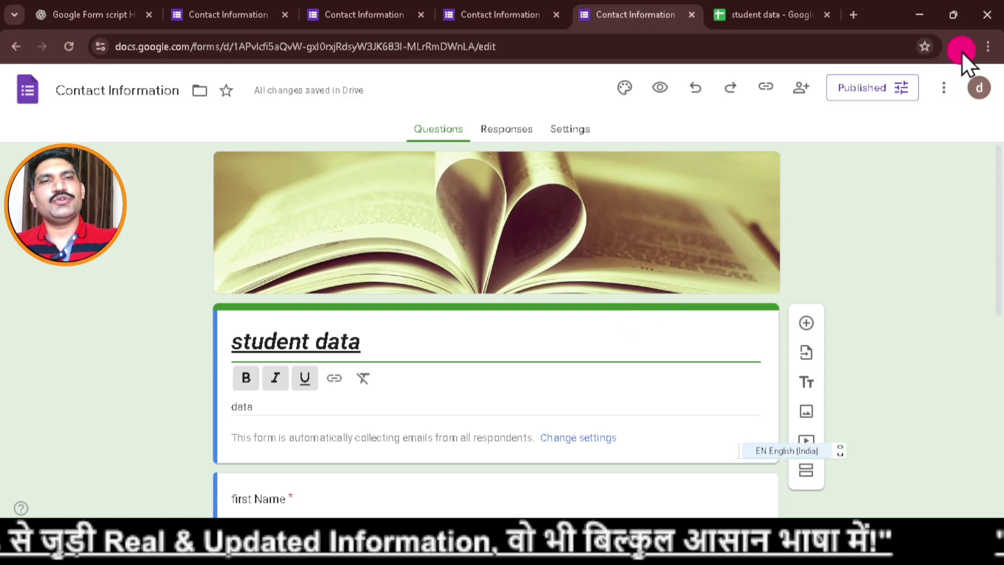
left_click(765, 88)
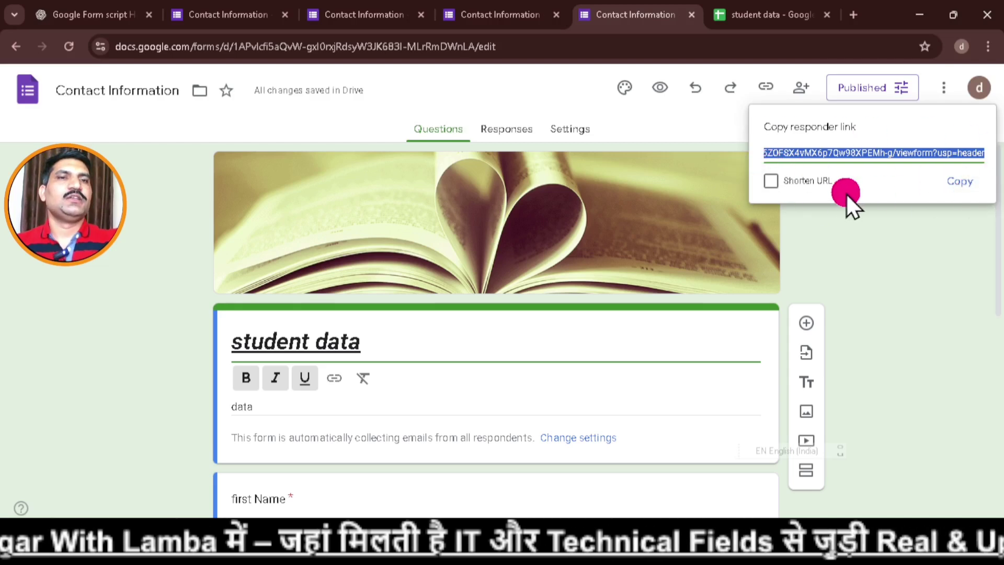
left_click(775, 183)
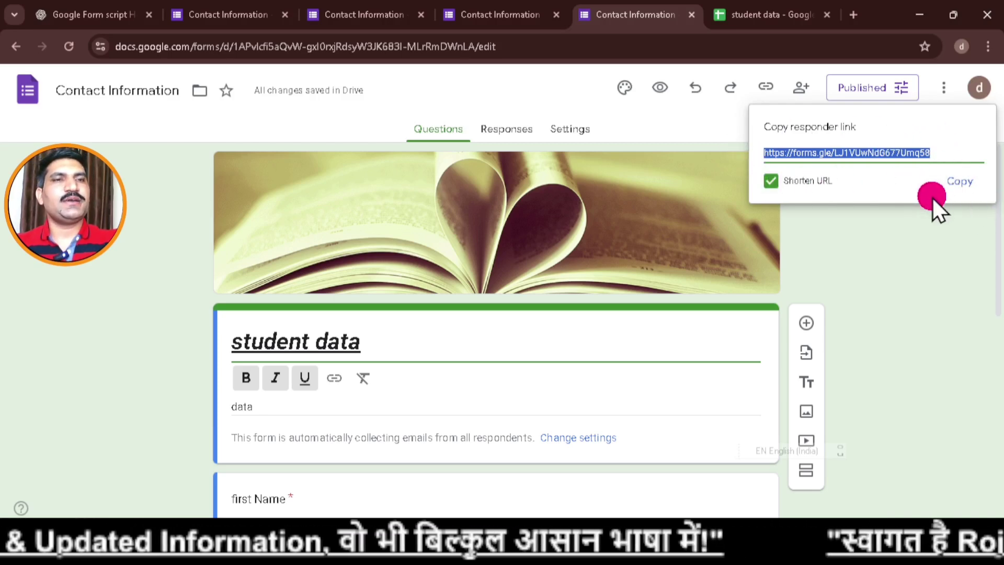
left_click(964, 184)
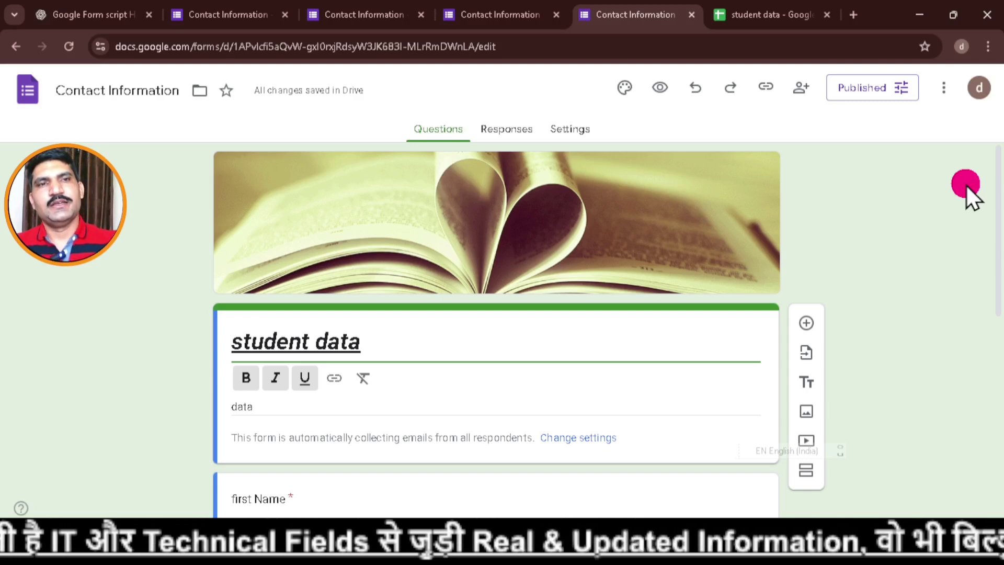
Open the copied forms.gle link in a new tab and tick Record email.
left_click(858, 12)
left_click(532, 286)
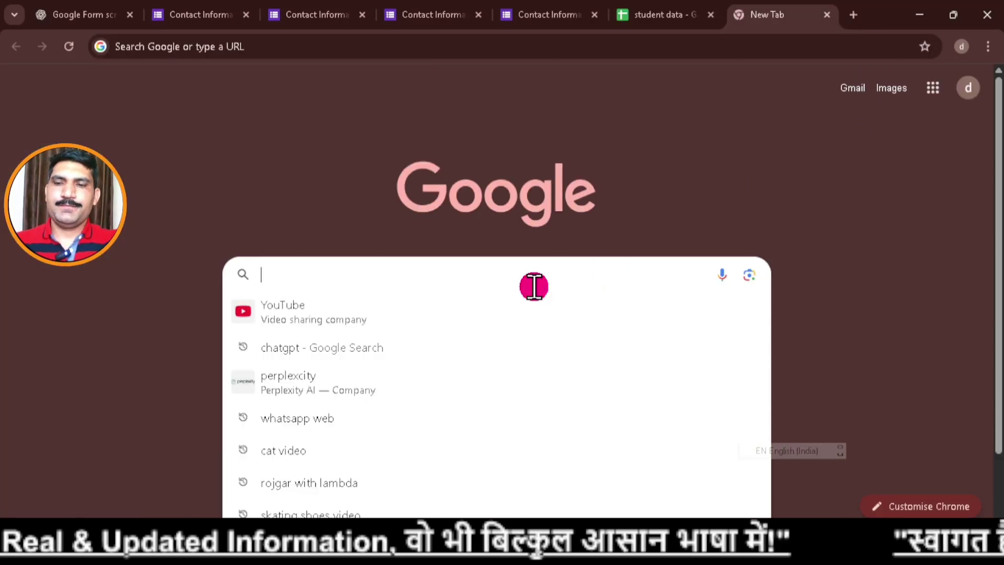
key("ctrl+v")
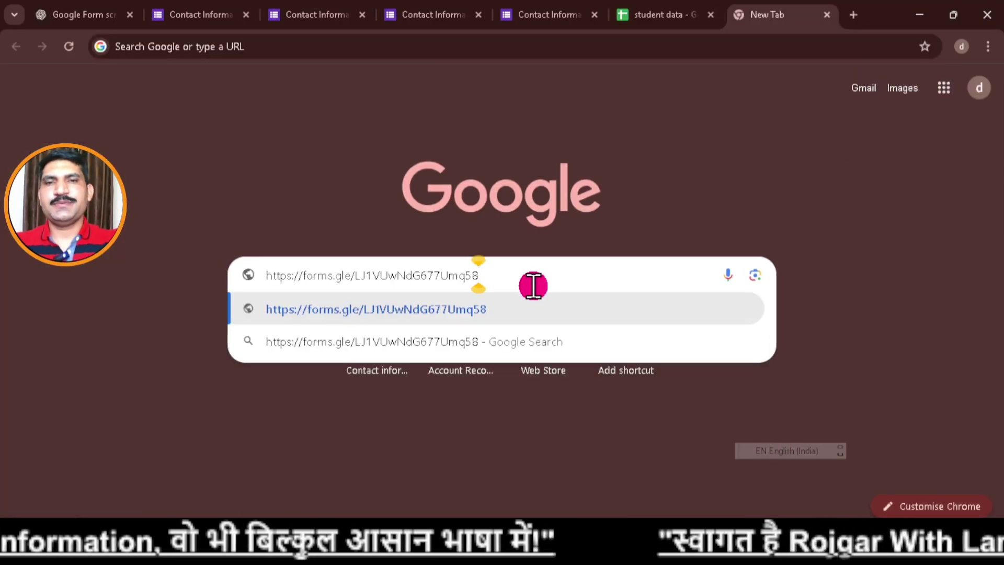
left_click(416, 315)
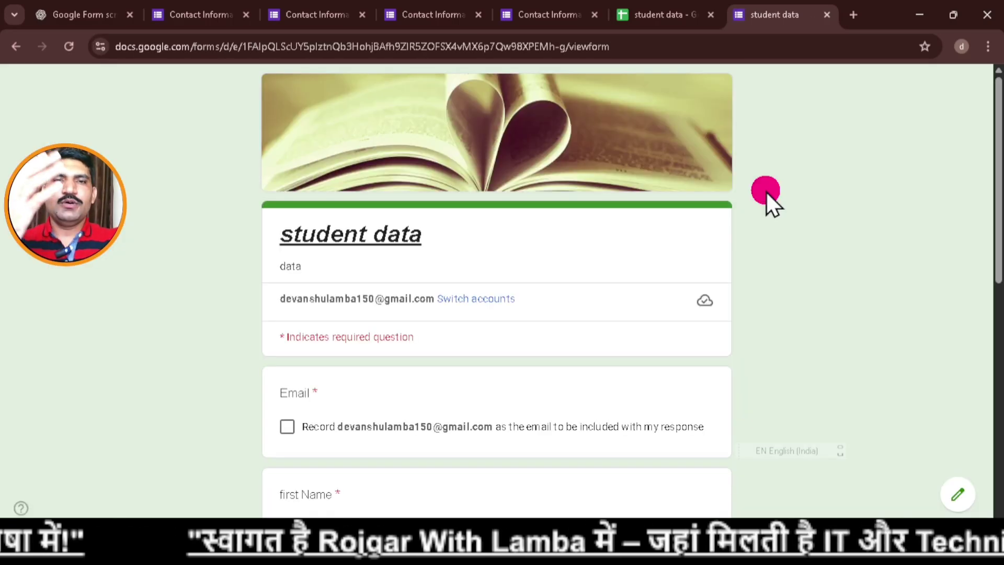
scroll(572, 250, "down", 3)
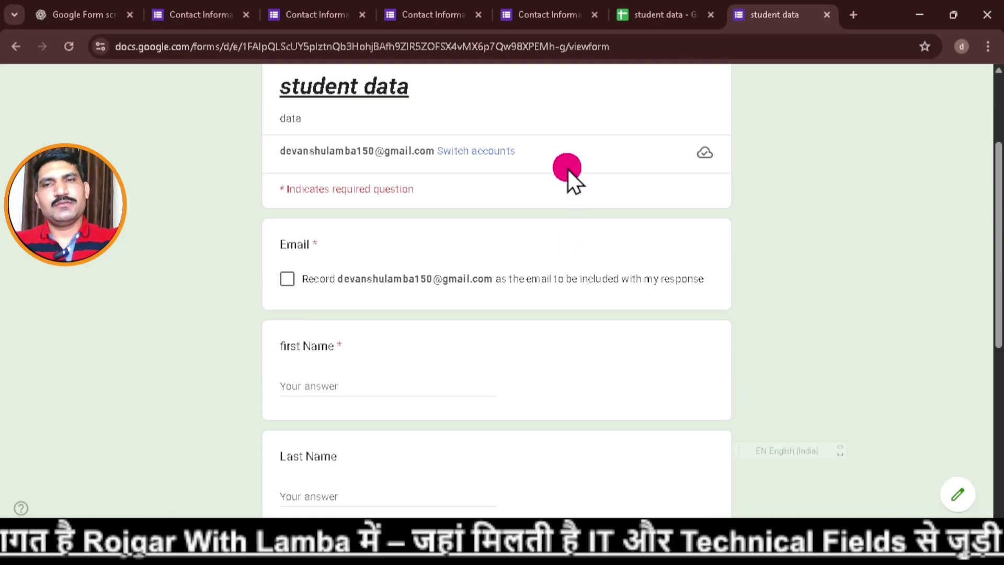
scroll(567, 168, "down", 2)
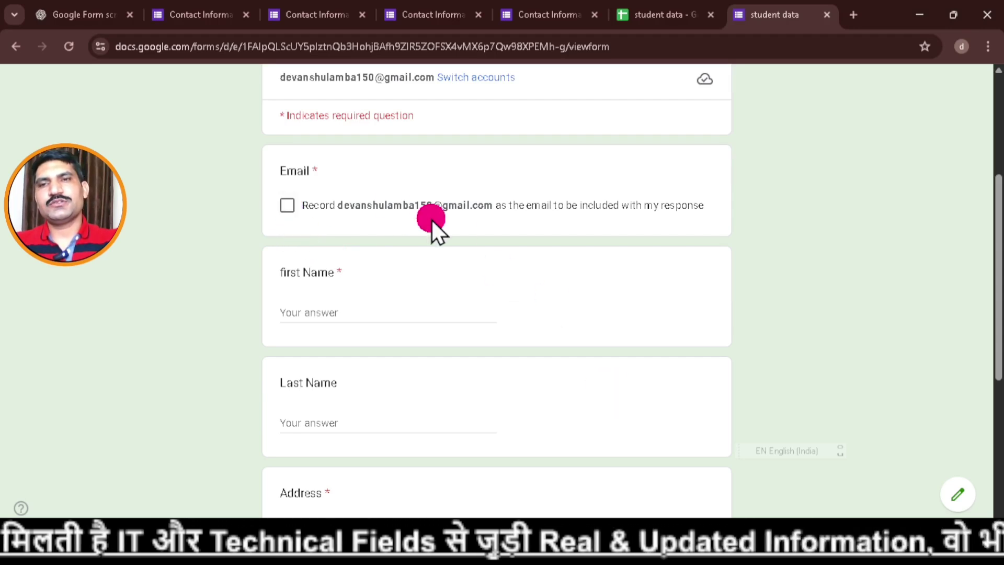
left_click(287, 209)
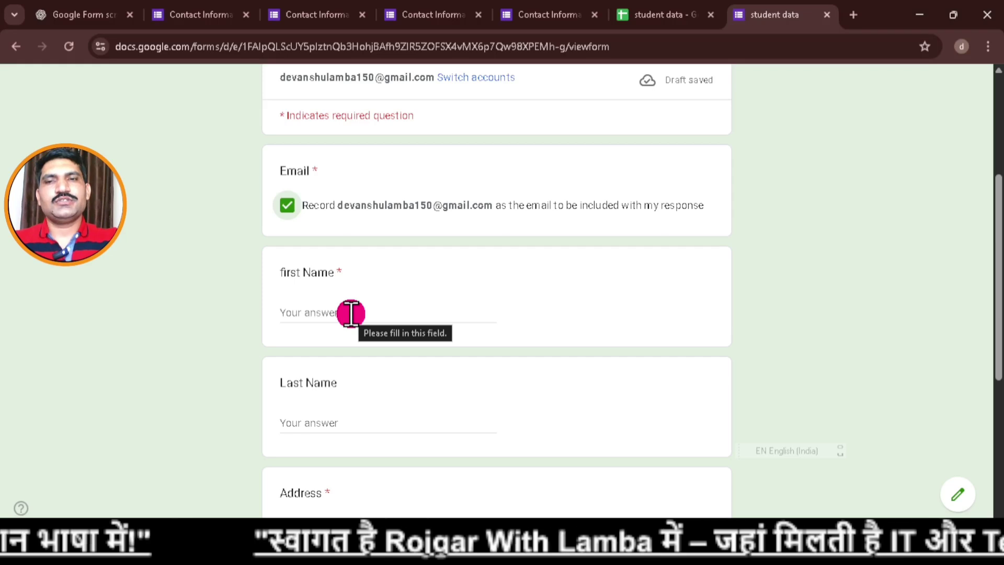
Enter a test first name, last name, address and phone number, then submit the response.
left_click(350, 314)
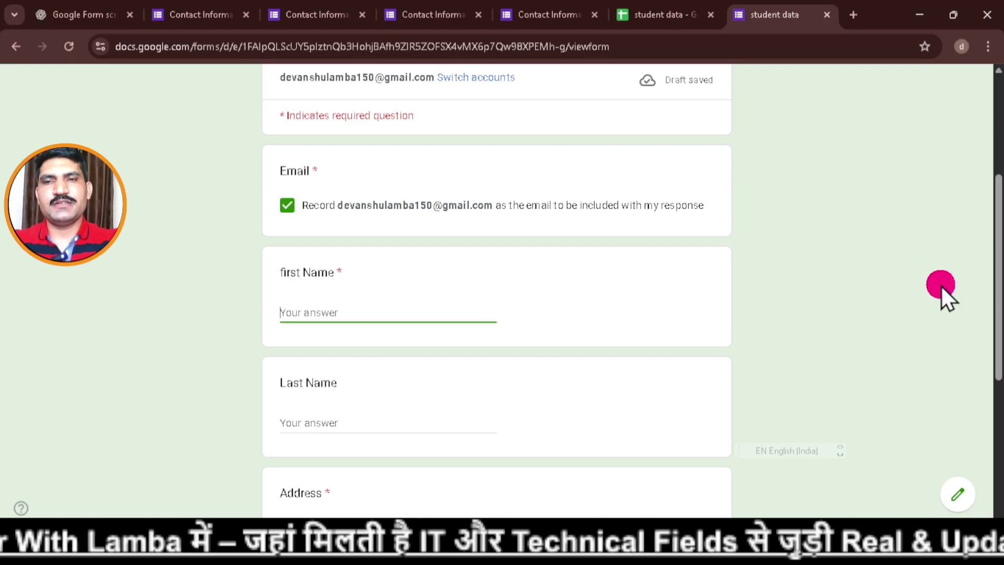
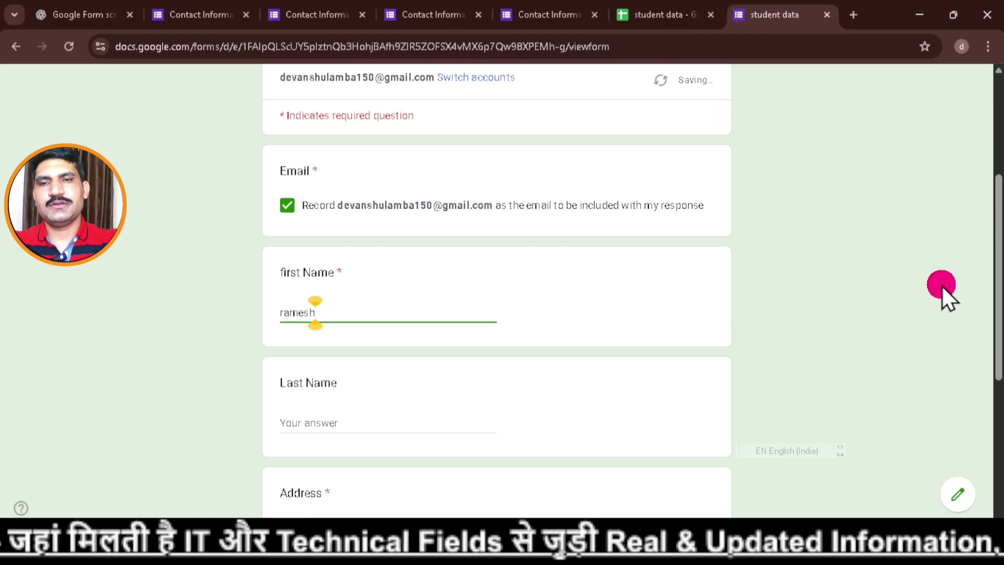
left_click(380, 417)
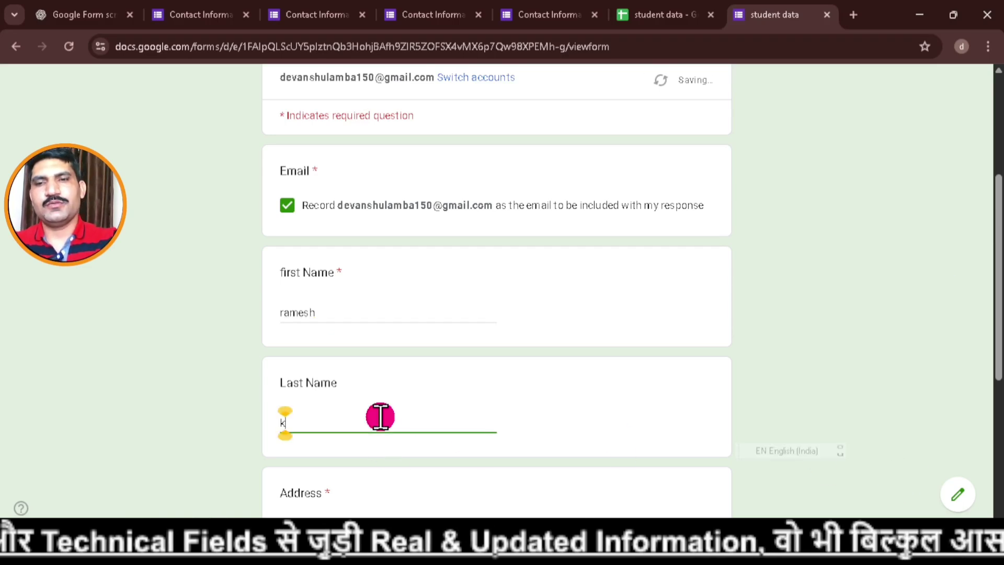
scroll(392, 418, "down", 5)
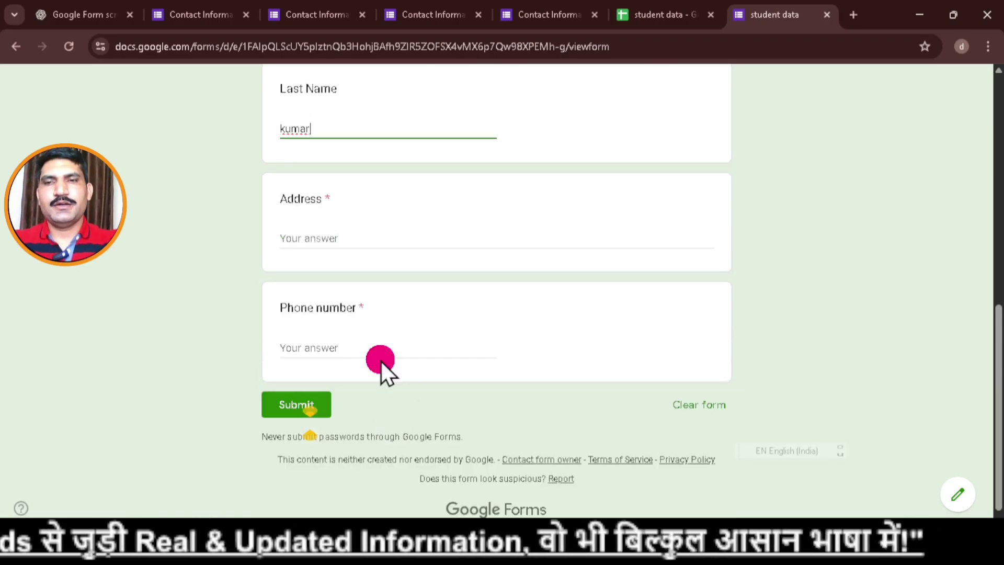
left_click(367, 238)
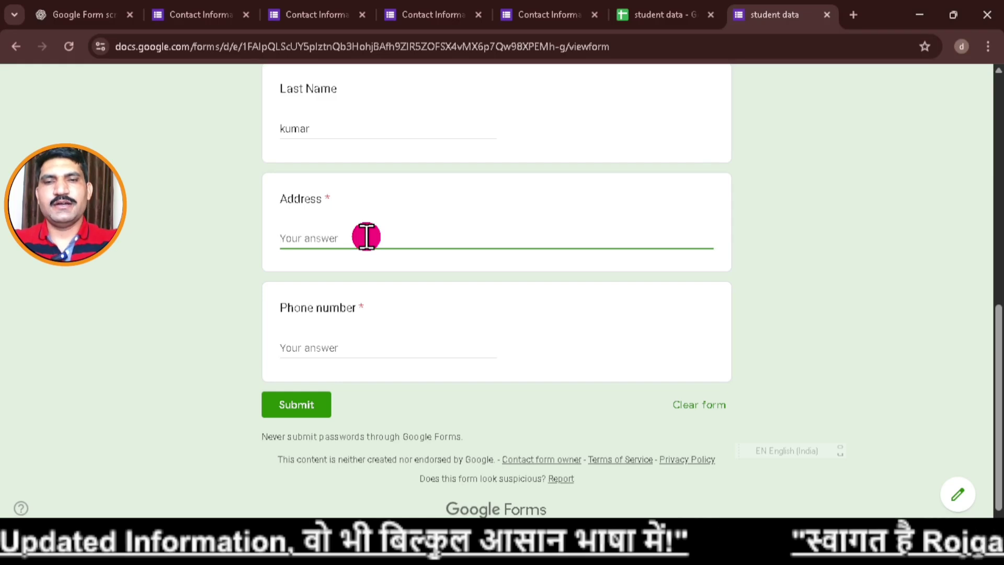
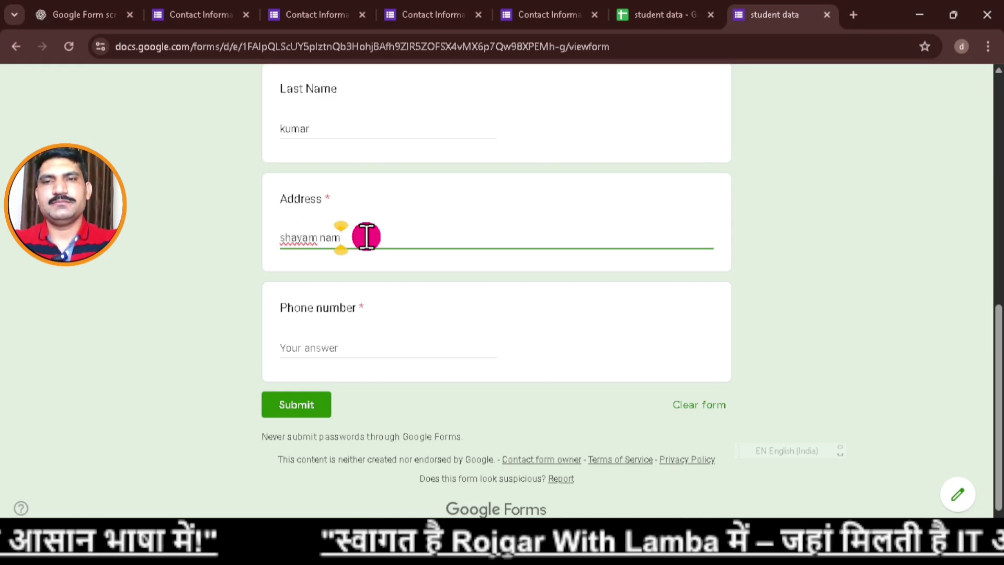
left_click(370, 346)
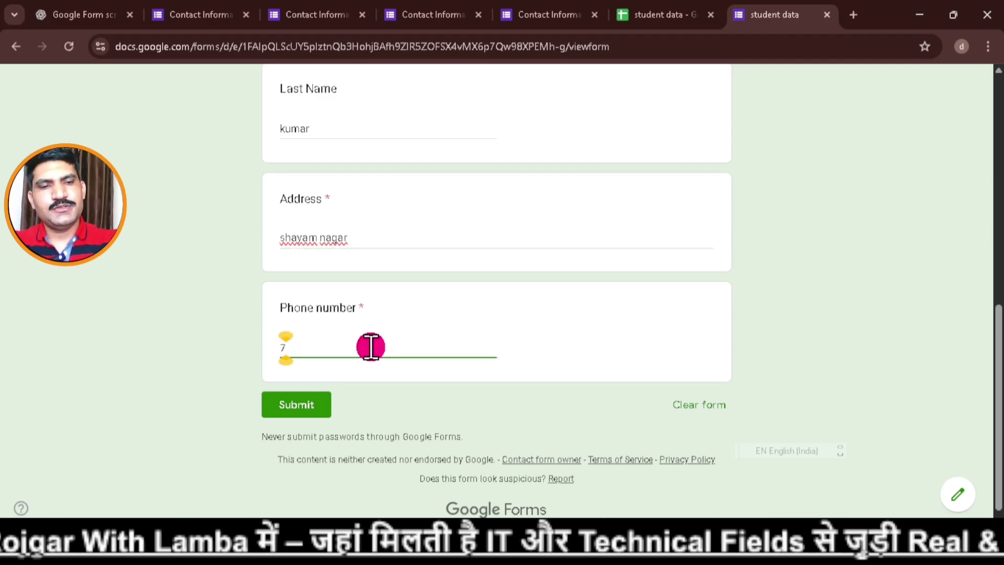
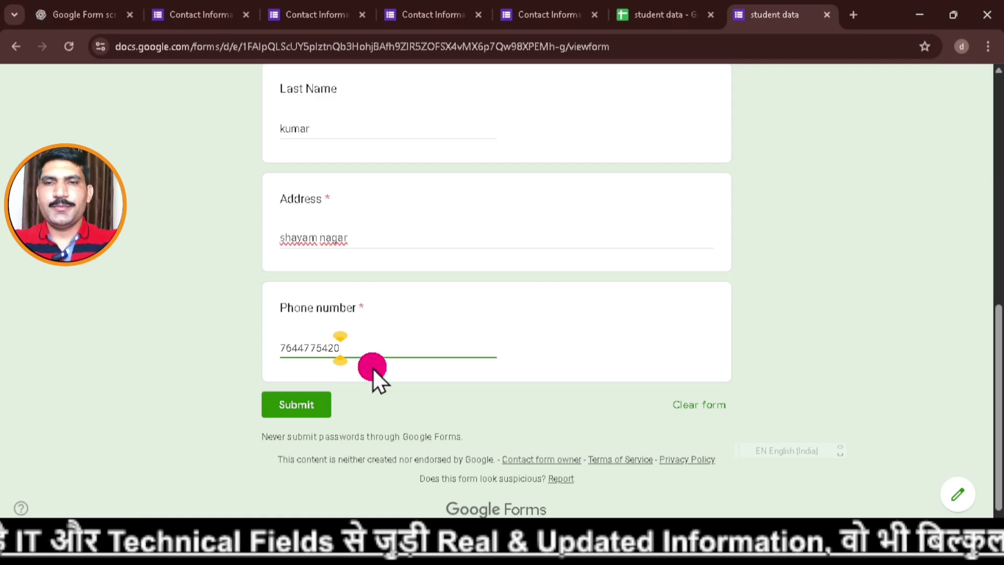
left_click(301, 409)
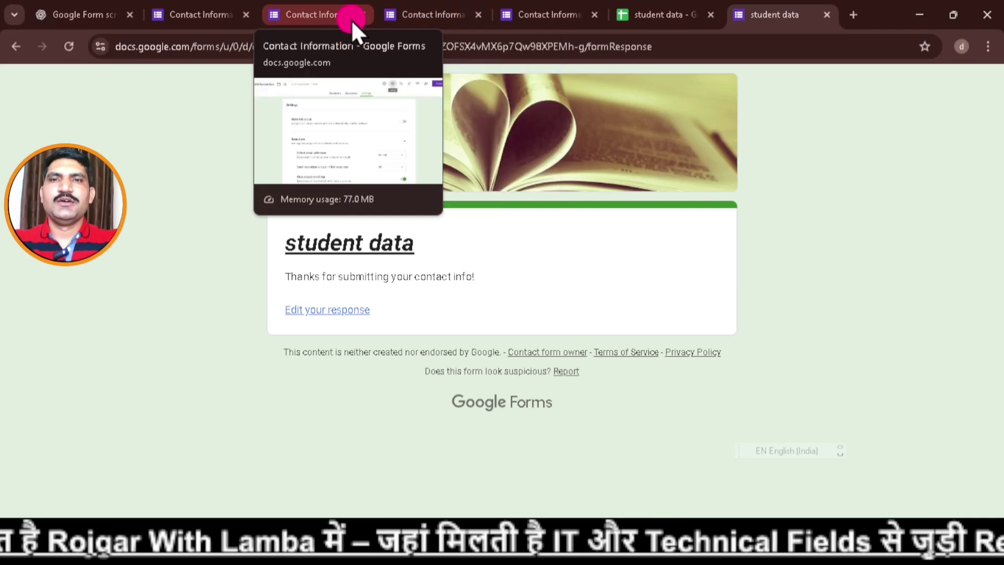
Review the one-response summary on the Responses tab, then move to the student data spreadsheet.
left_click(350, 20)
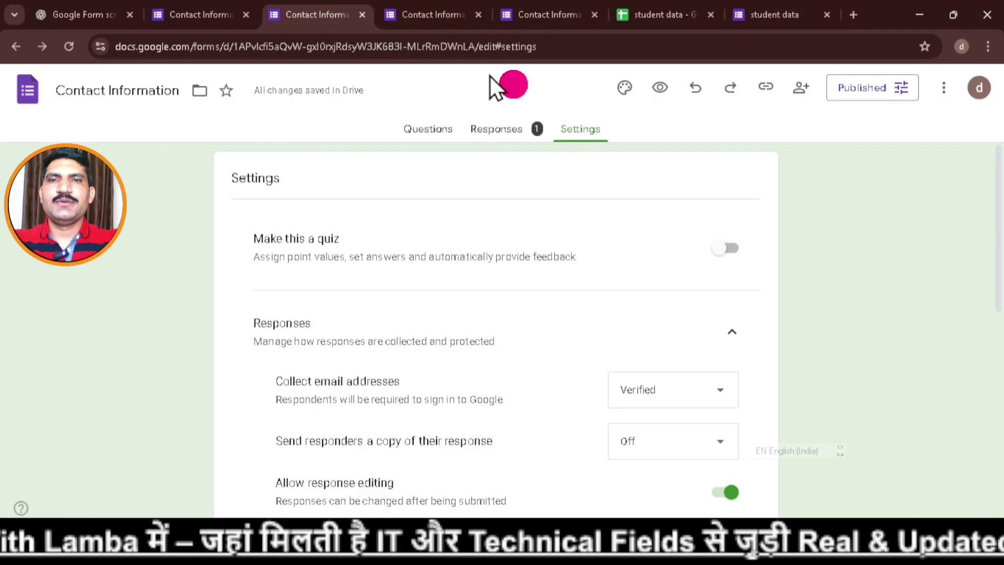
left_click(512, 137)
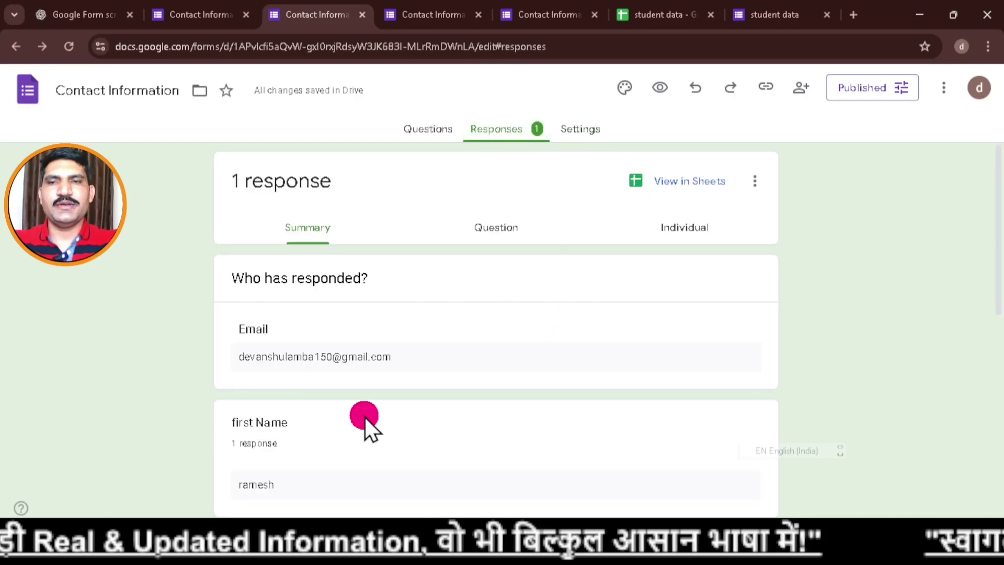
scroll(340, 413, "down", 3)
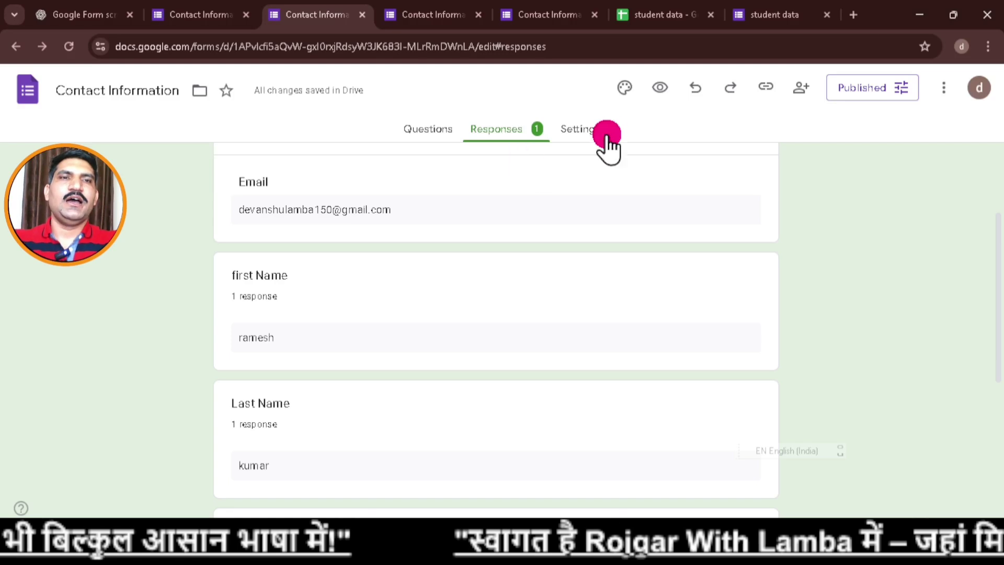
left_click(667, 19)
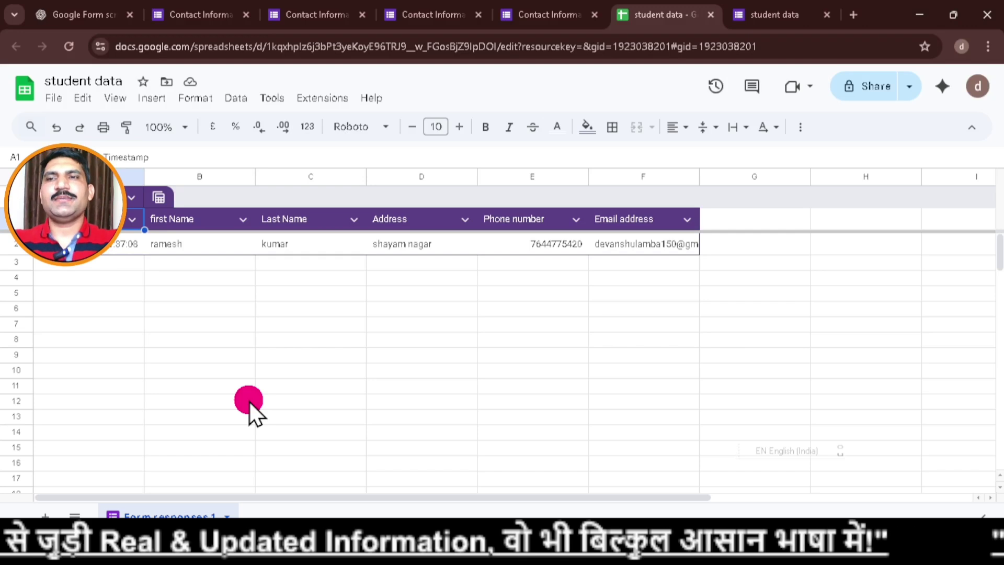
Export the sheet as student data.xlsx, then return to the PowerPoint slide show window.
left_click(59, 98)
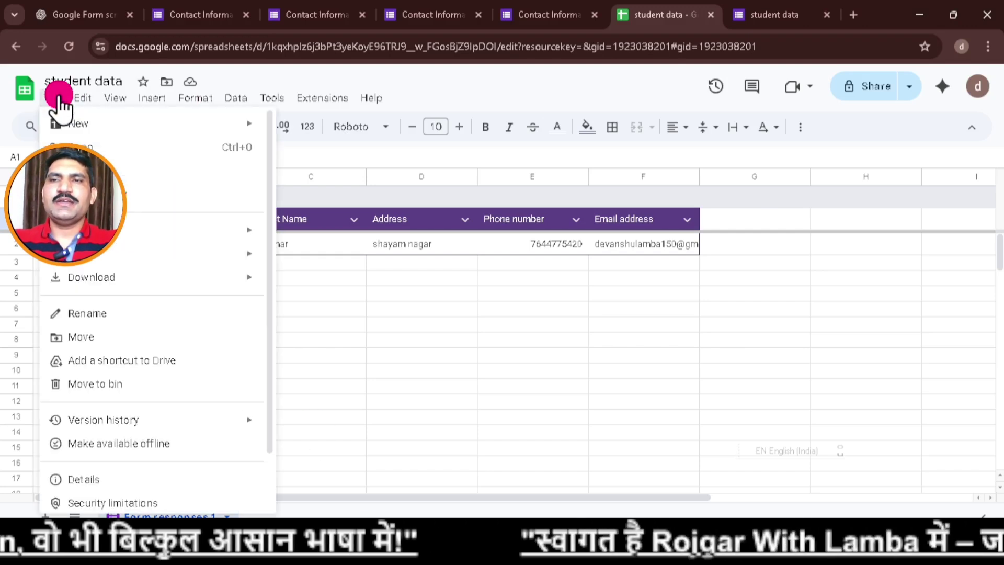
mouse_move(116, 283)
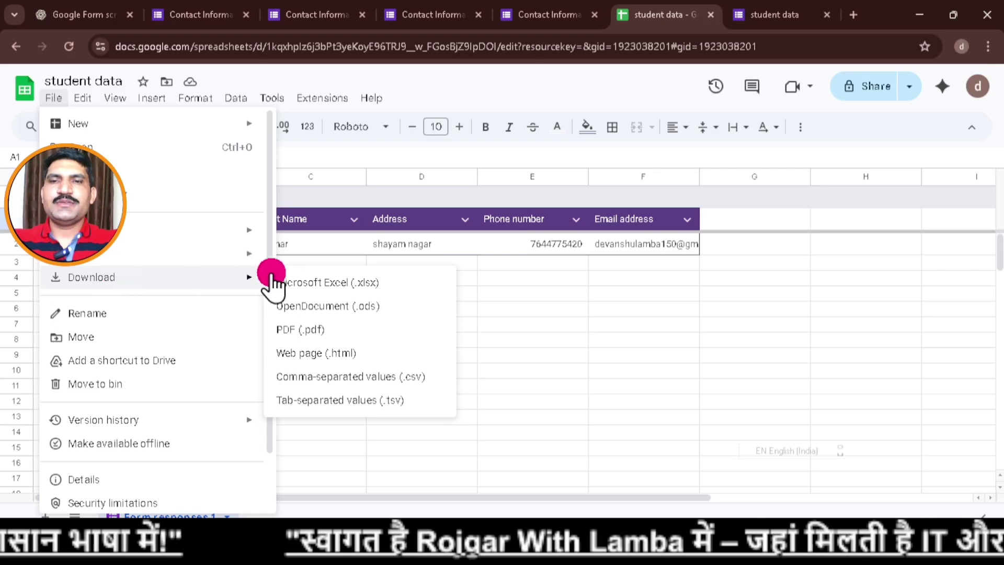
left_click(336, 282)
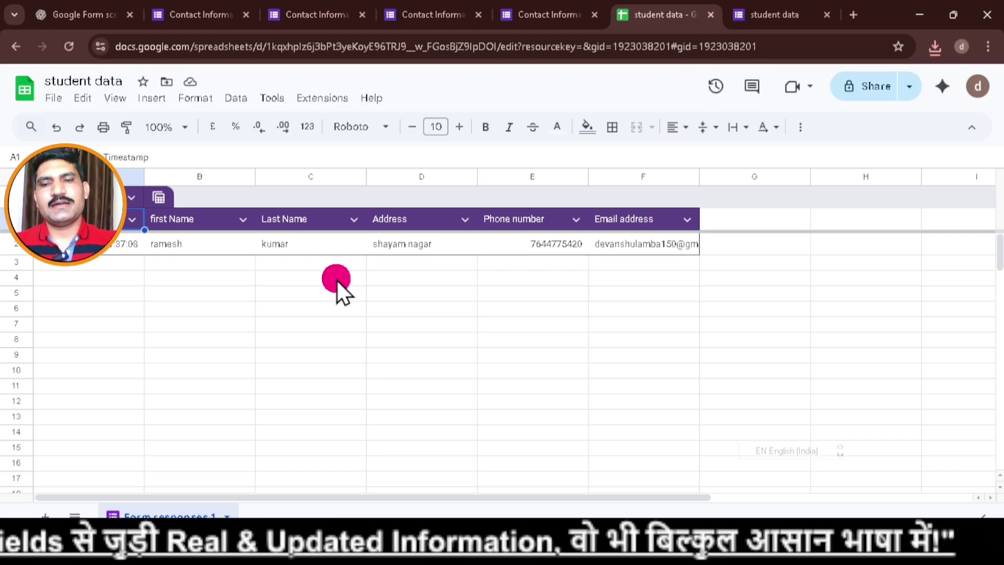
key("super+Tab")
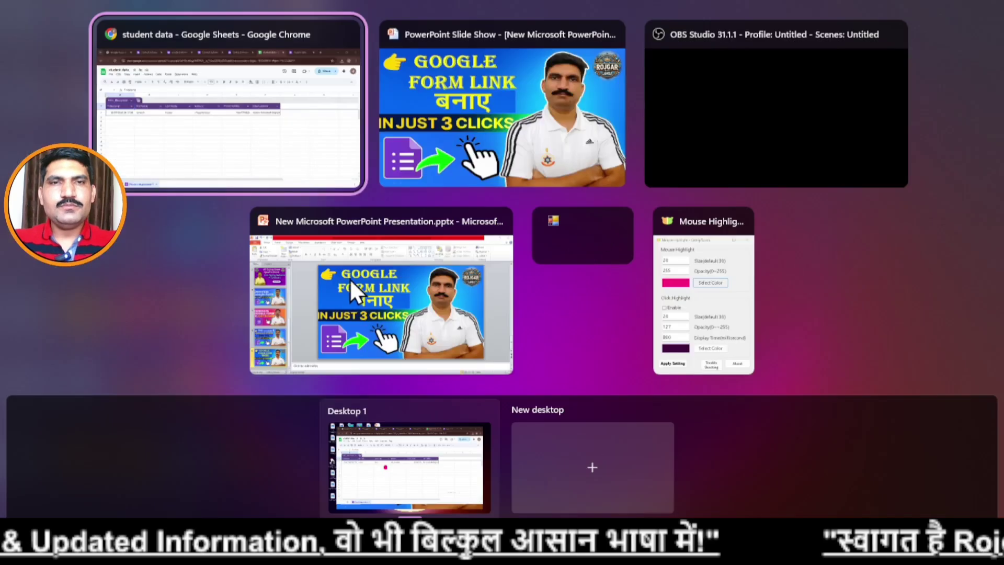
left_click(543, 82)
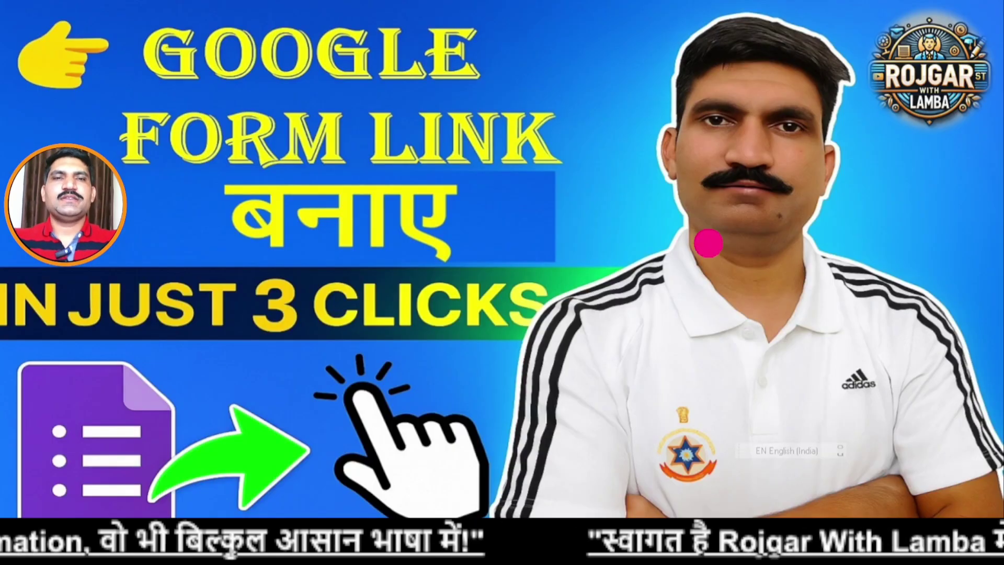